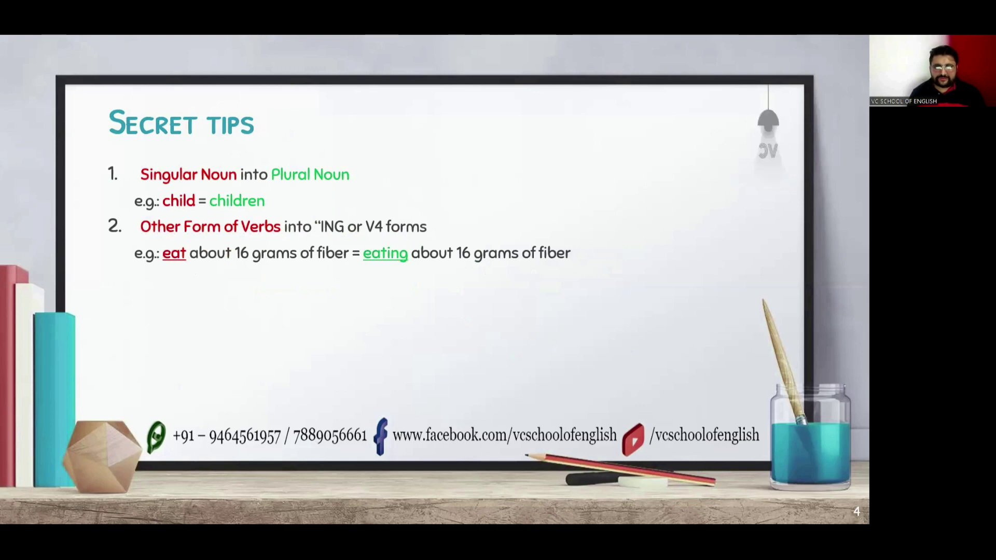
key("Right")
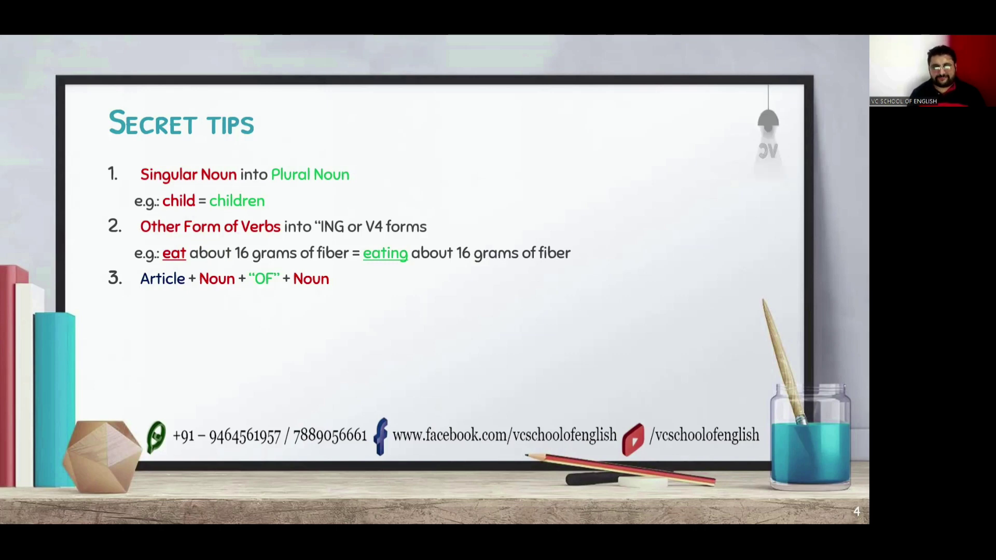
key("Right")
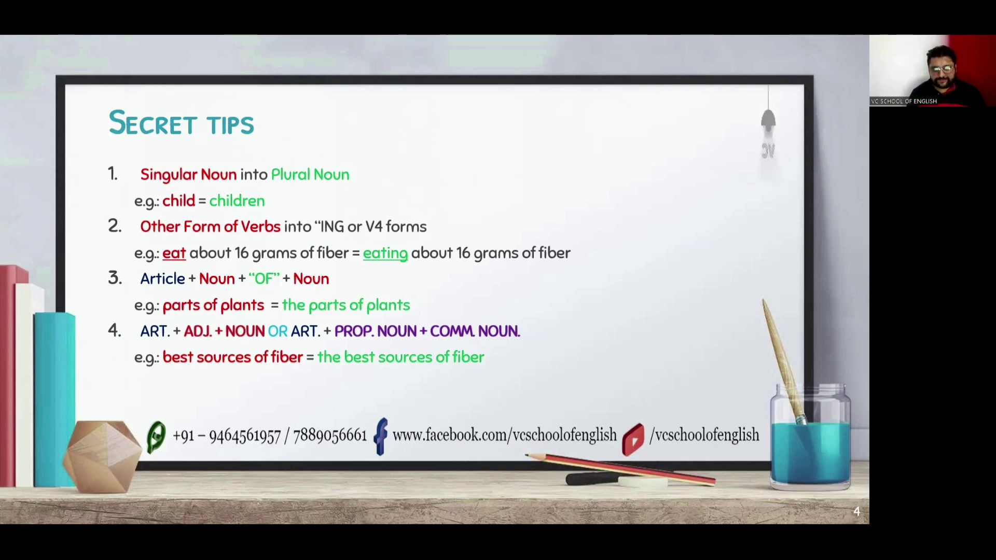
key("Right")
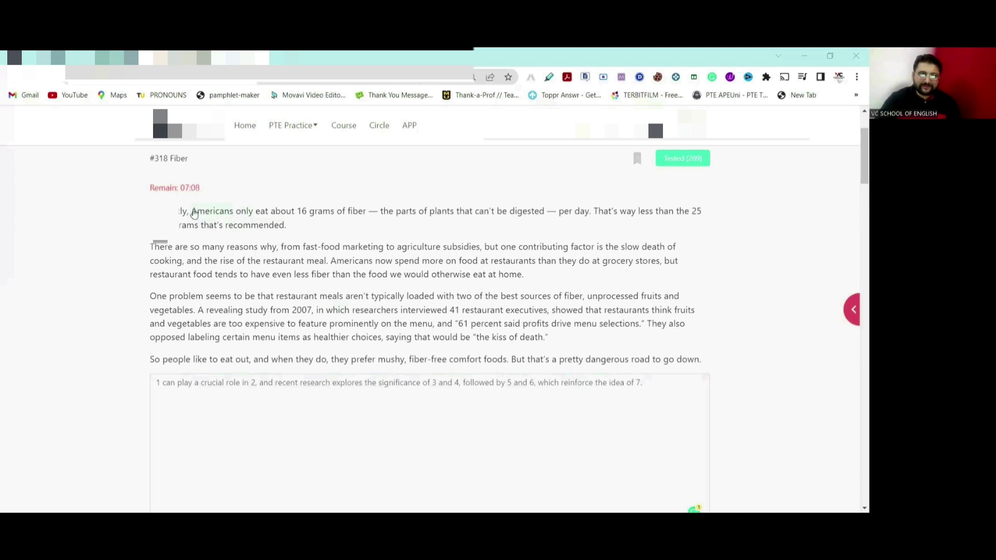
Highlight "Americans" and "eat about 16 grams of fiber" in red in the passage's first paragraph.
double_click(193, 212)
right_click(193, 212)
mouse_move(288, 313)
left_click(420, 313)
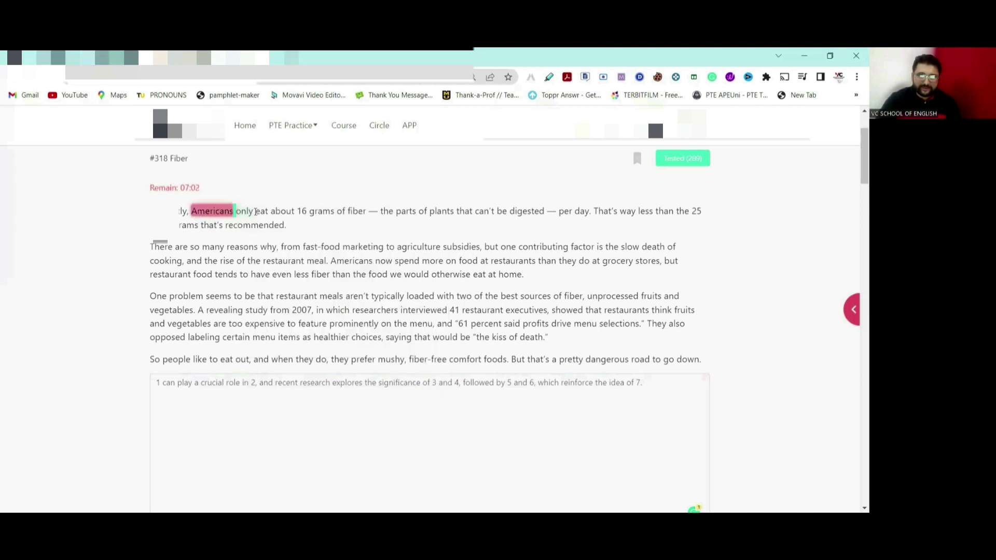
left_click_drag(254, 211, 368, 211)
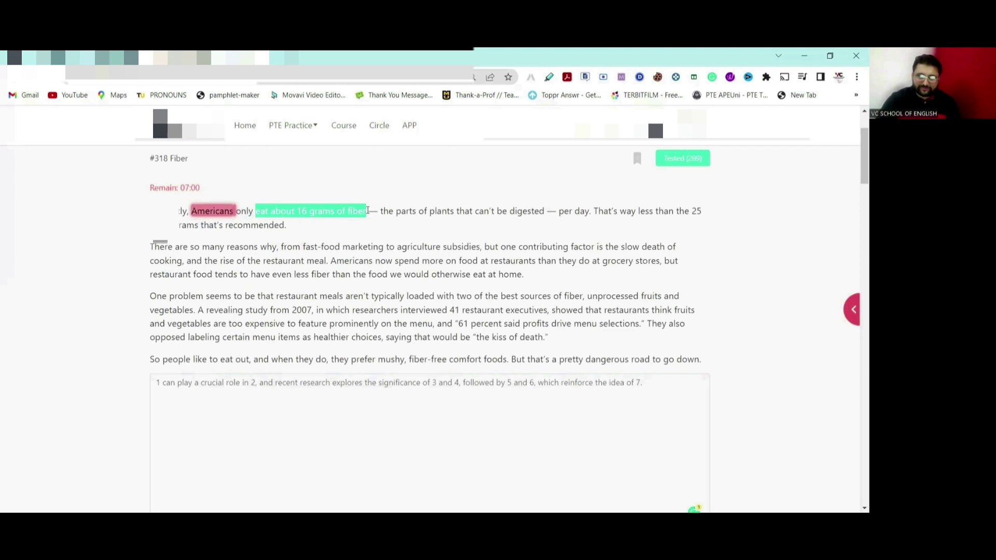
right_click(368, 211)
mouse_move(463, 314)
left_click(595, 315)
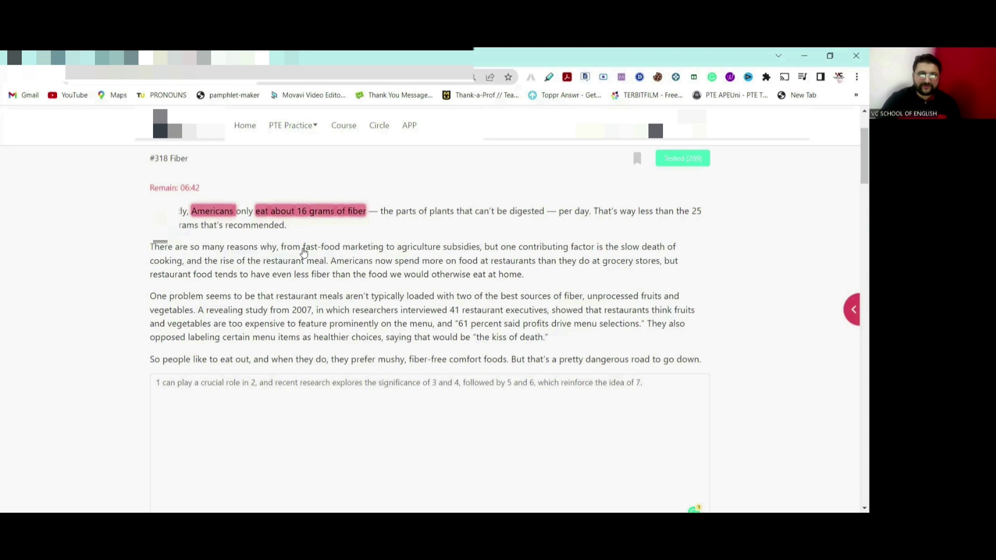
Highlight "fast-food marketing to agriculture subsidies" and "grocery stores" in red in the second paragraph.
left_click_drag(304, 251, 481, 252)
right_click(481, 250)
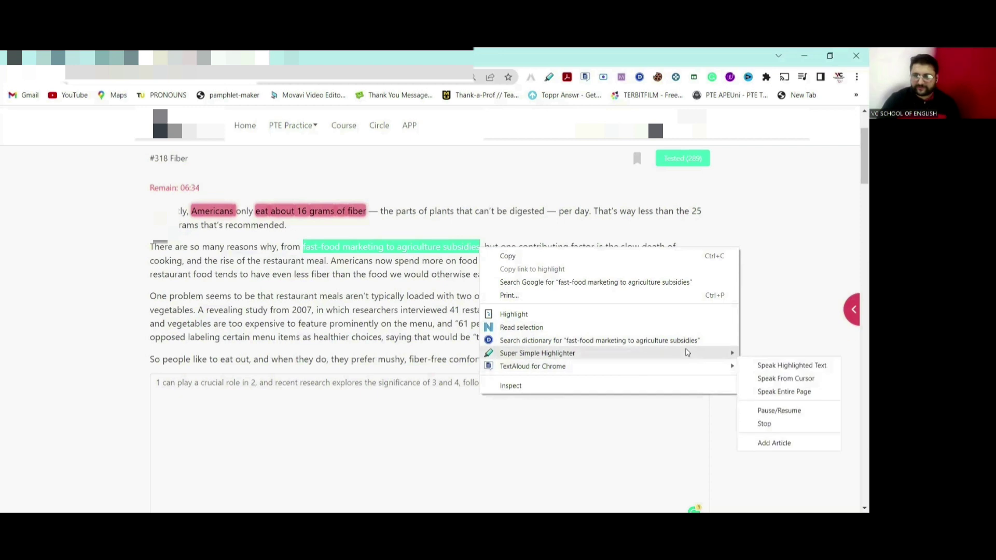
left_click(757, 365)
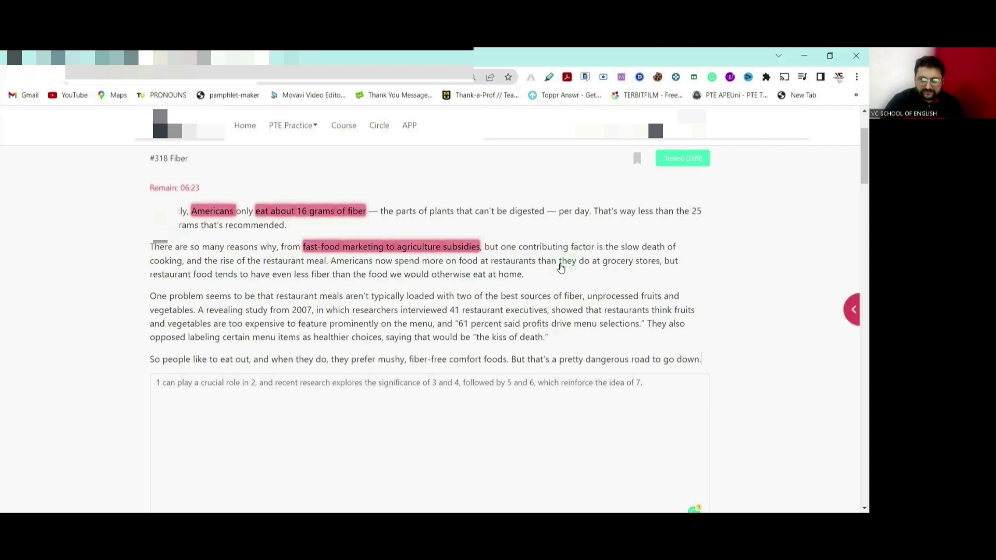
left_click_drag(602, 262, 656, 264)
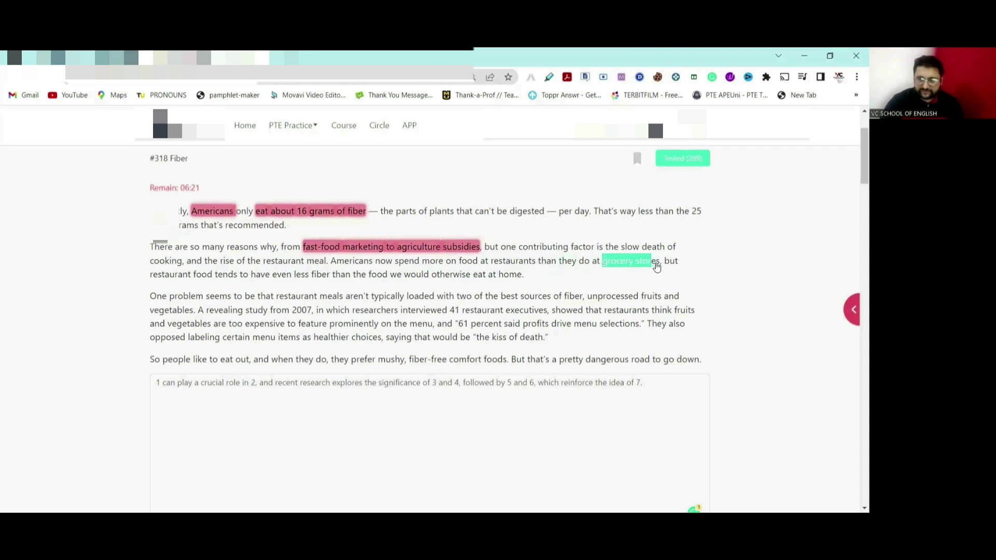
right_click(657, 264)
key("Return")
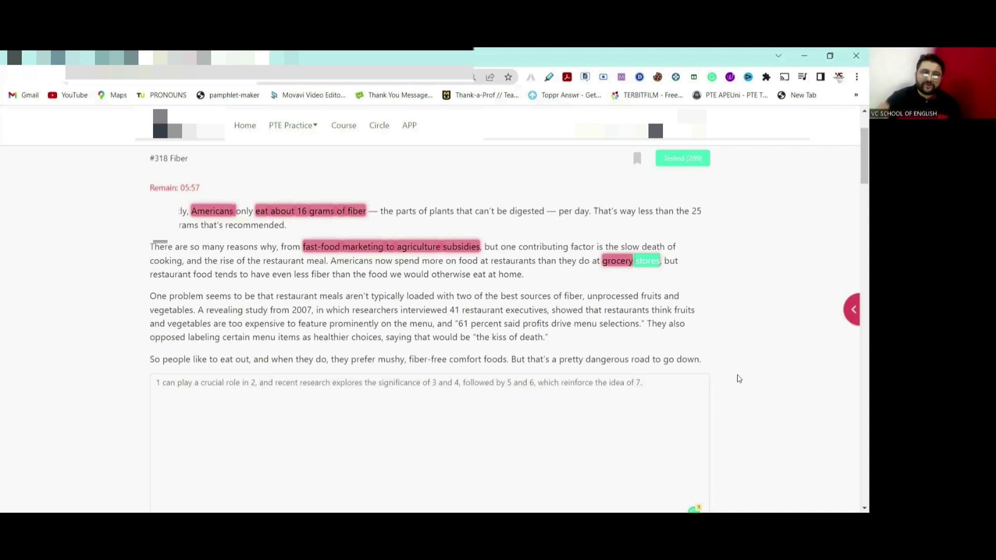
left_click(303, 384)
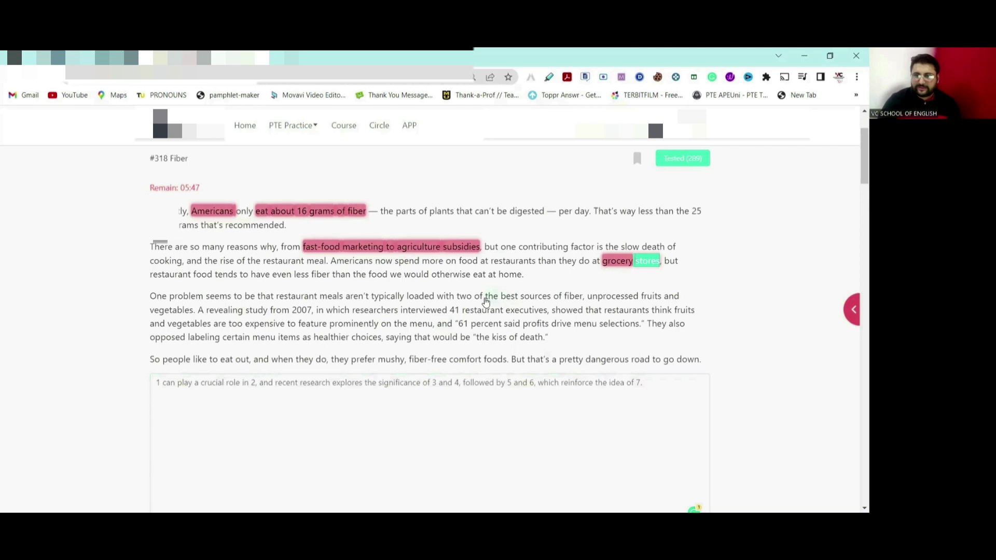
Highlight "the best sources of fiber" and "unprocessed fruits and vegetables" in red in the third paragraph.
left_click_drag(486, 300, 582, 301)
right_click(577, 300)
mouse_move(768, 403)
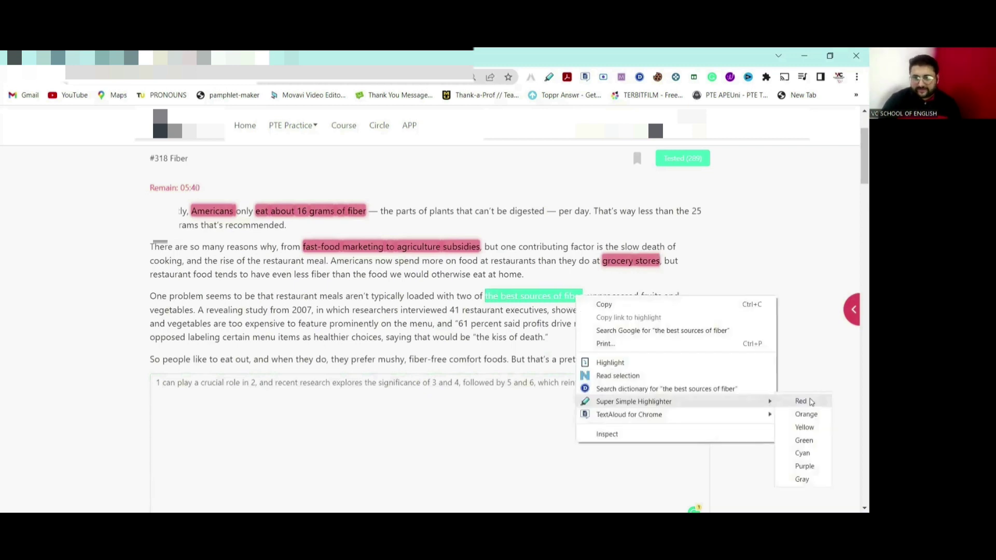
left_click(812, 402)
left_click_drag(587, 298, 194, 318)
right_click(184, 311)
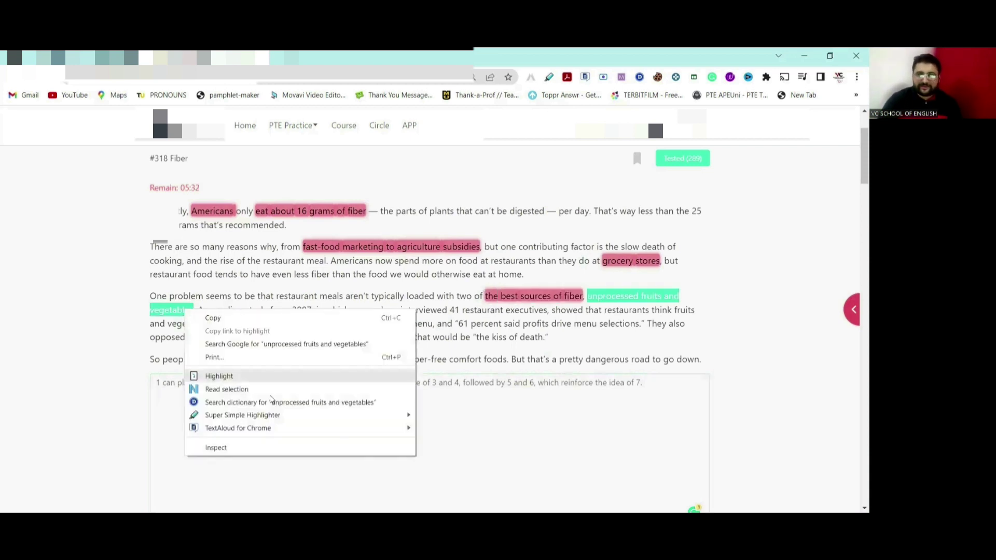
mouse_move(278, 418)
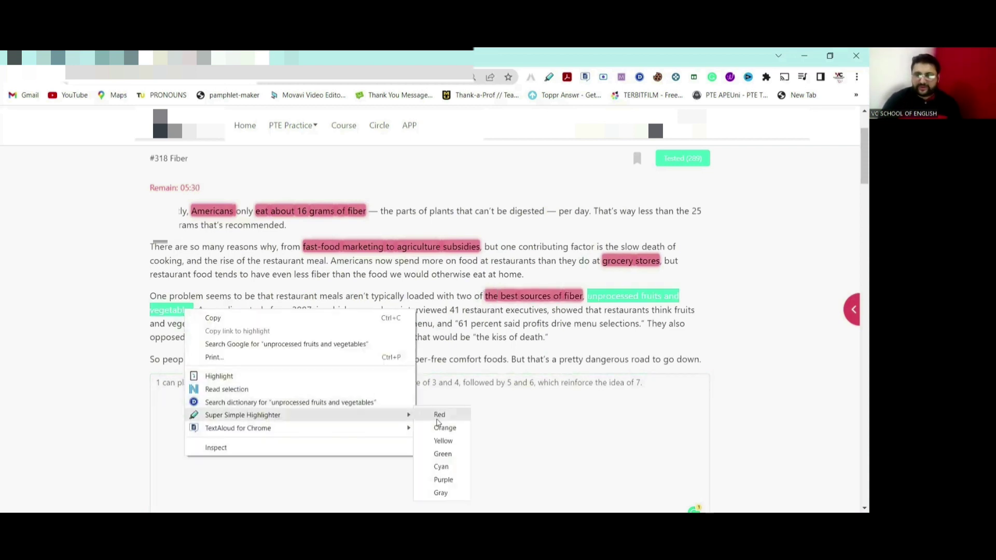
left_click(439, 418)
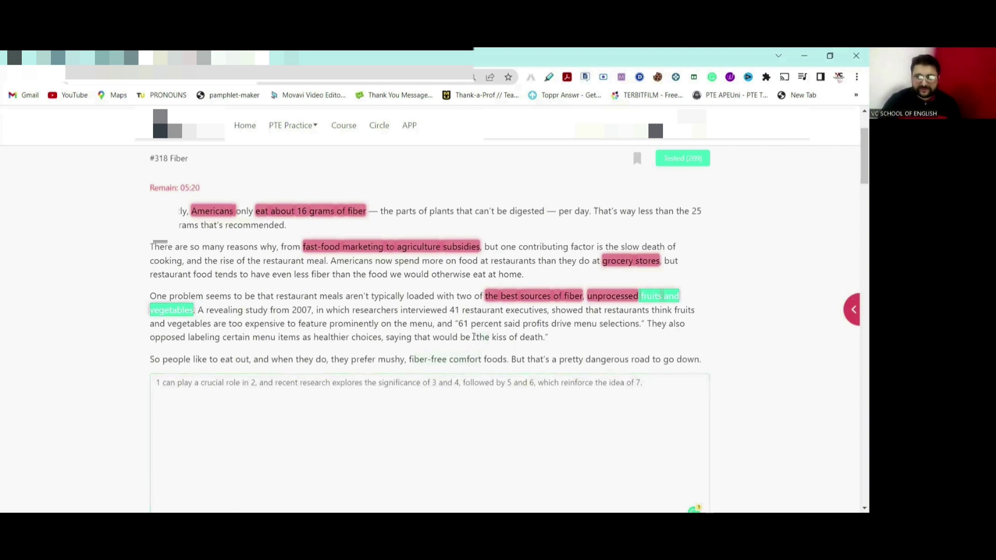
Highlight "the kiss of death." and "prefer mushy, fiber-free comfort foods" in red in the passage.
left_click_drag(472, 337, 547, 339)
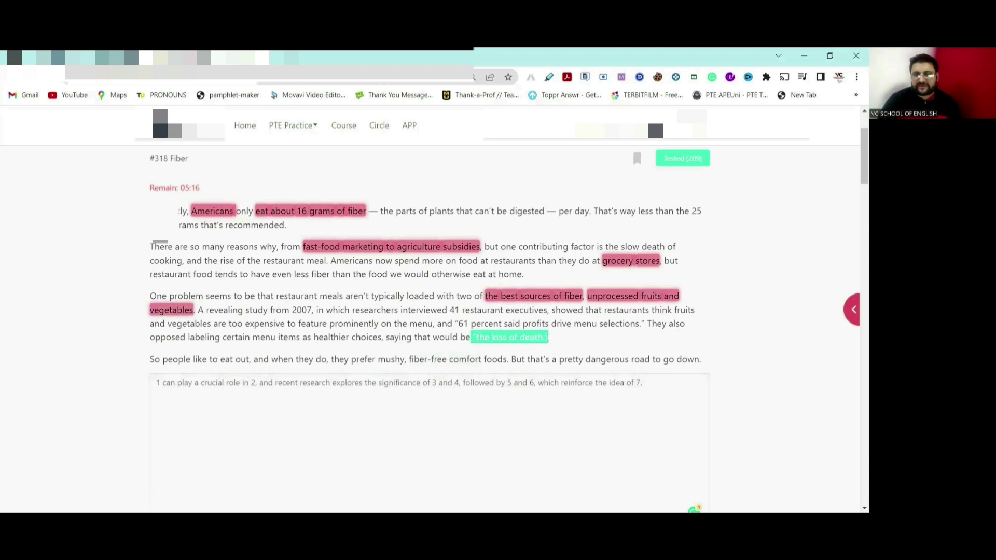
right_click(549, 337)
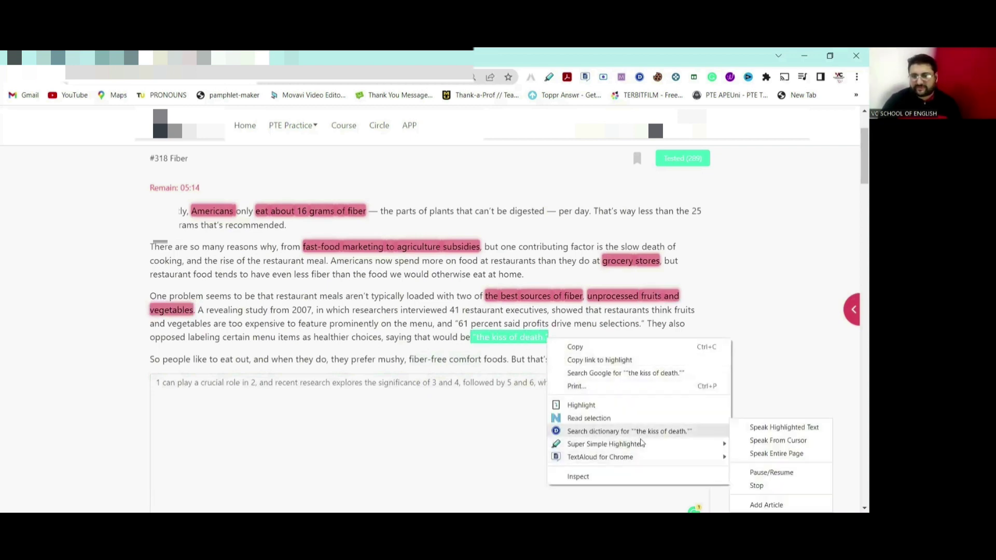
mouse_move(643, 444)
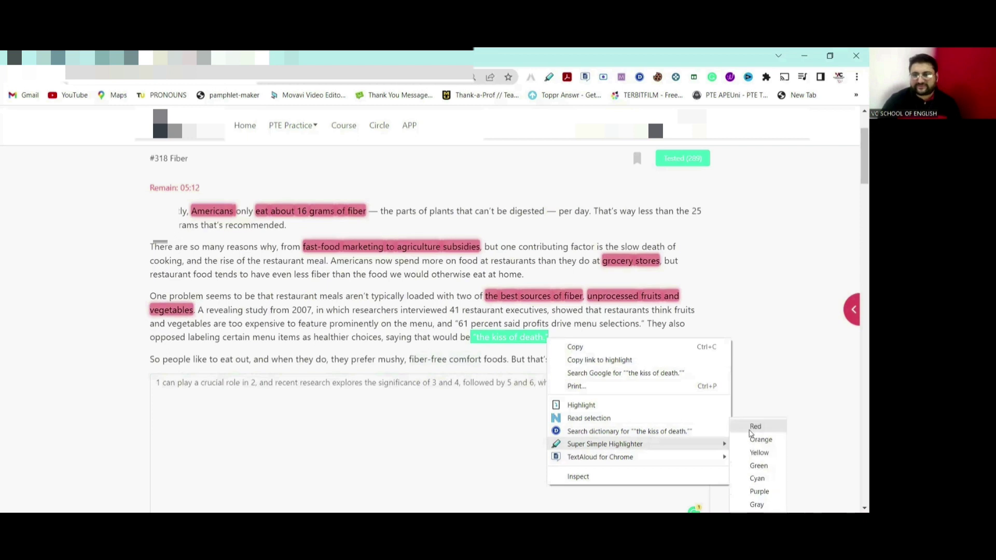
left_click(753, 427)
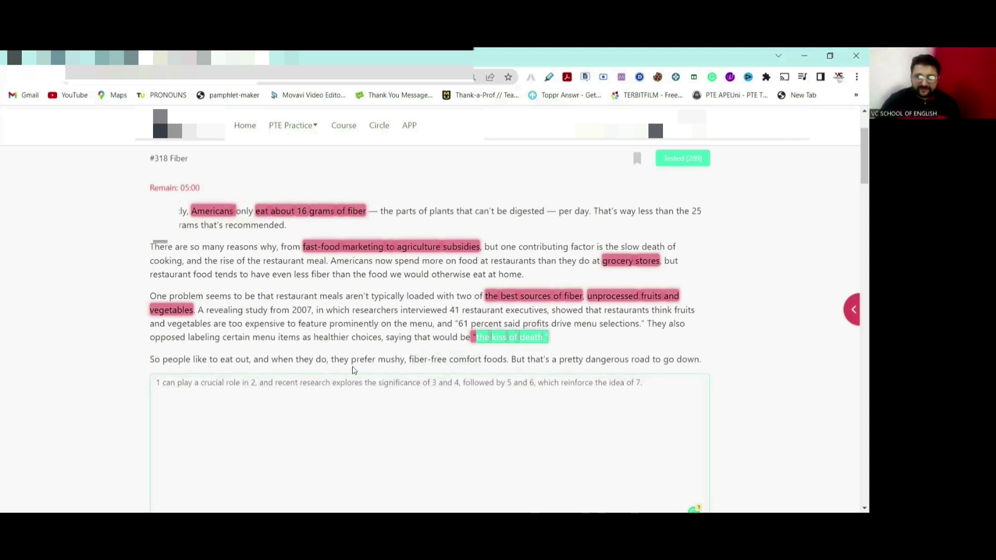
left_click_drag(352, 360, 507, 364)
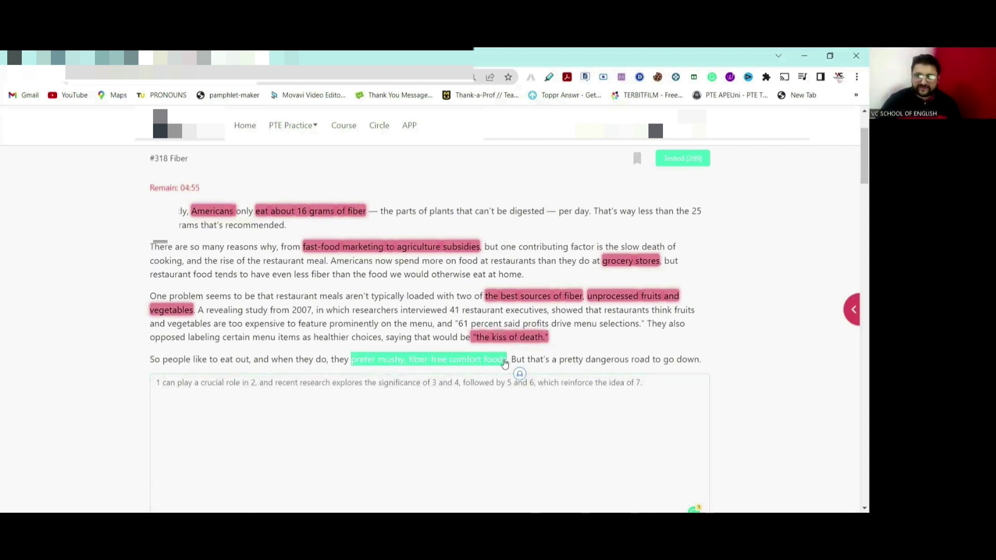
right_click(507, 363)
left_click(454, 407)
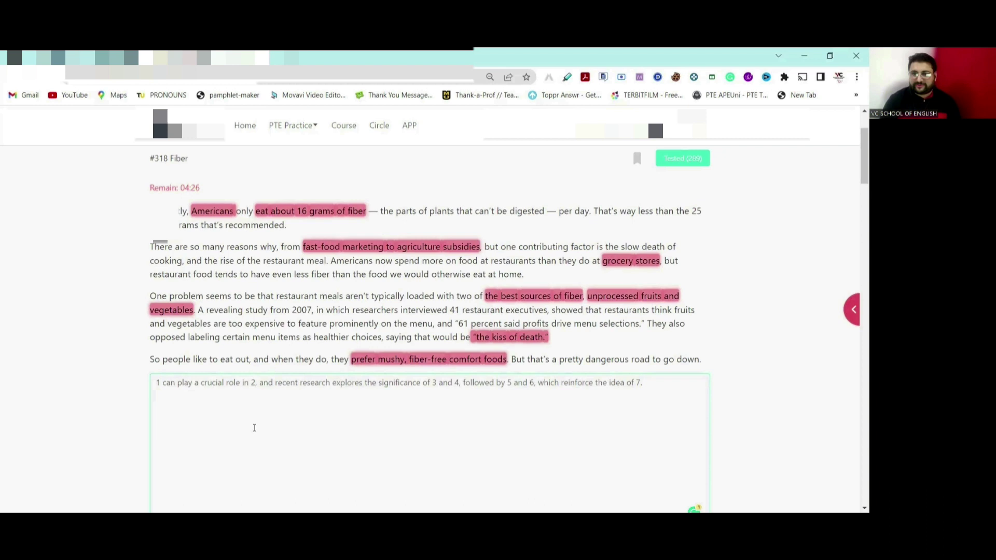
Replace placeholder 1 at the start of the summary template with "Americans".
key("shift+Home")
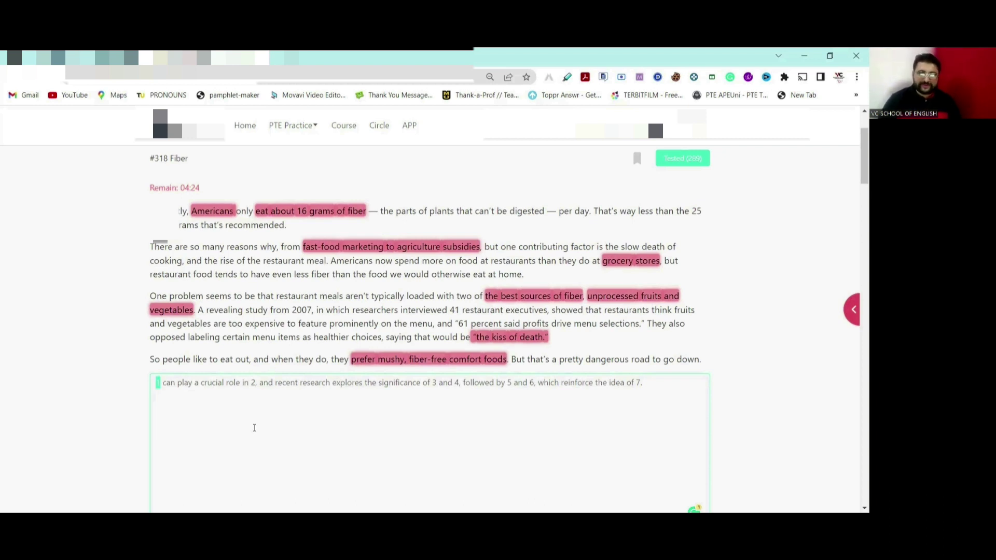
type("Am")
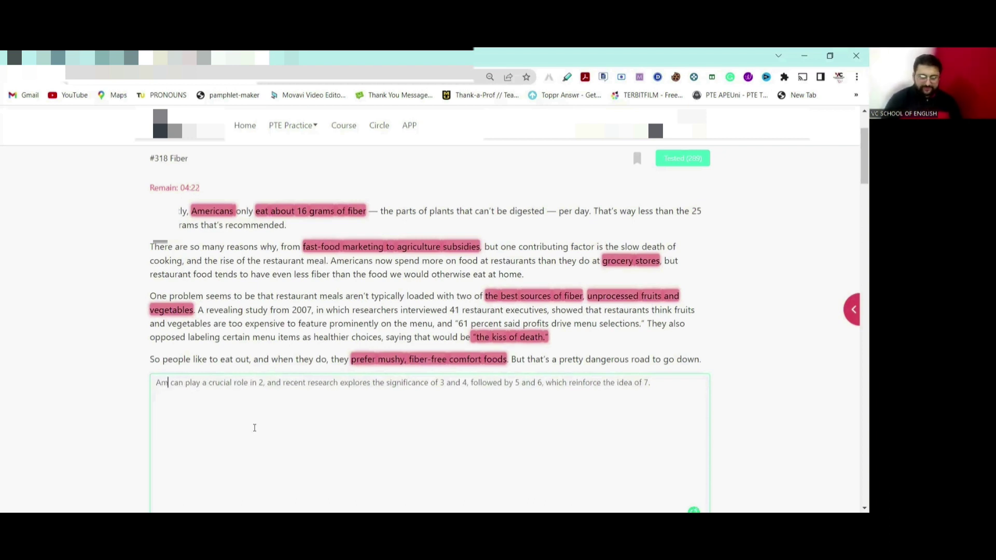
type("ericans")
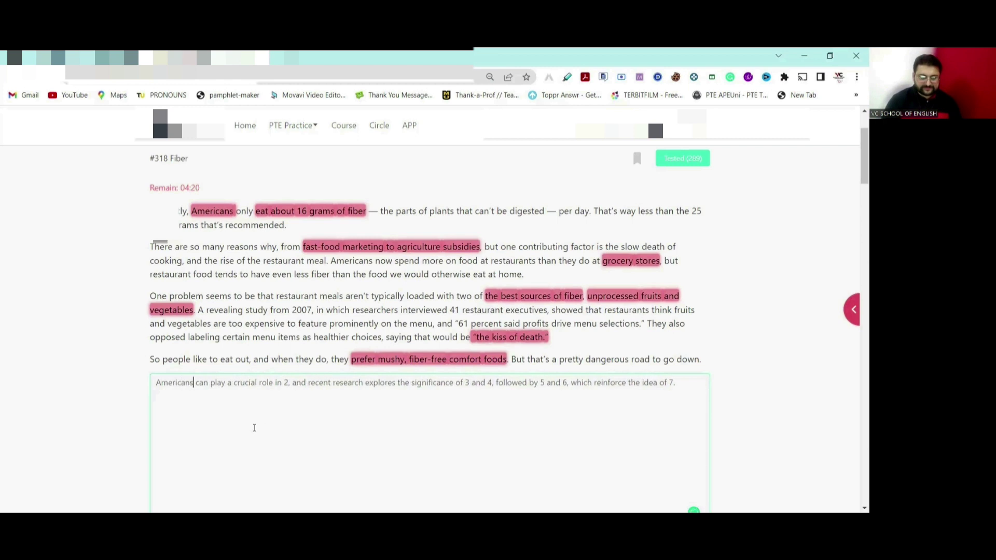
Replace placeholder 2 in the summary sentence with "eating about 16 grams of fiber", keeping the comma after it.
key("Right")
key("Right")
key("Right")
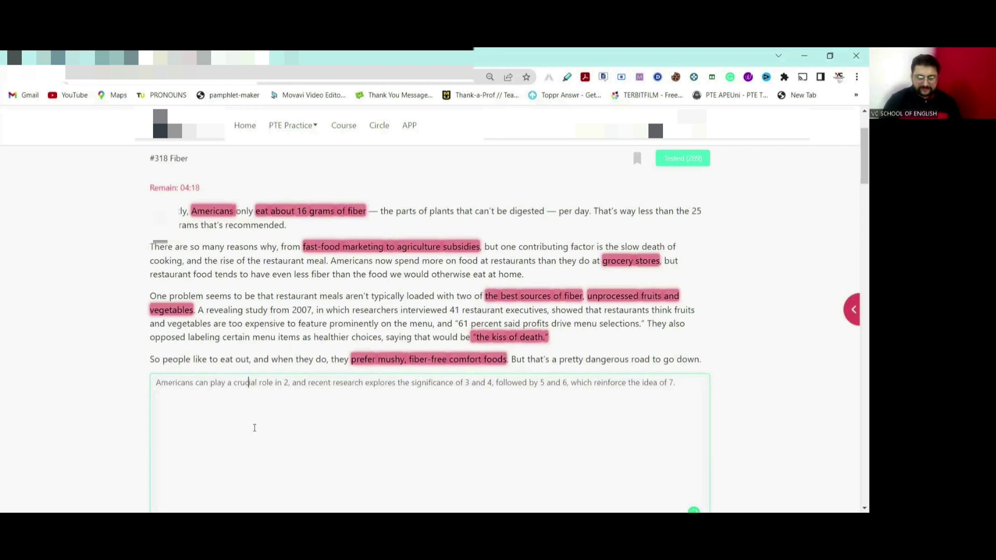
key("Right")
key("Right")
key("Right")
key("Right")
key("Right")
key("Right")
key("Right")
key("Right")
key("Right")
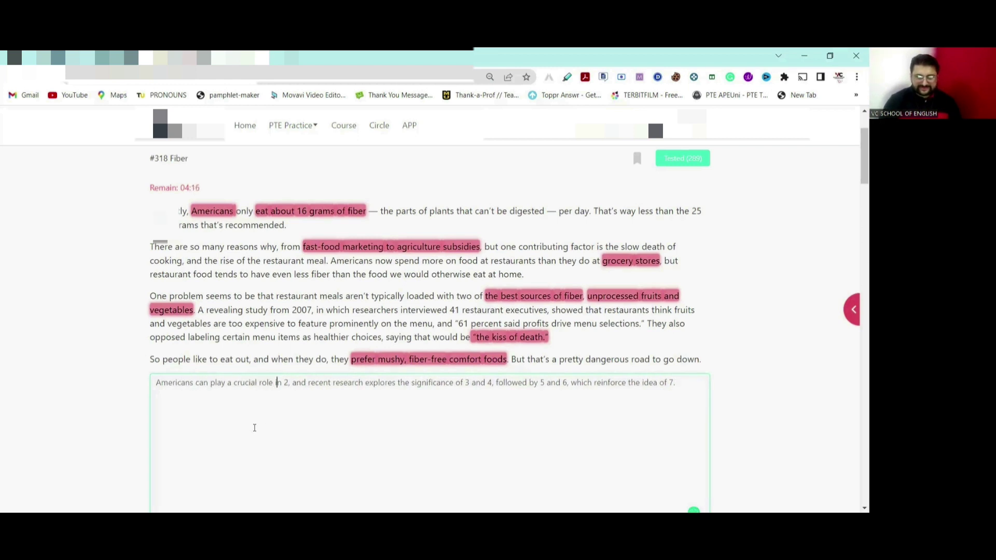
key("Right")
key("Right")
key("Right")
key("shift+Right")
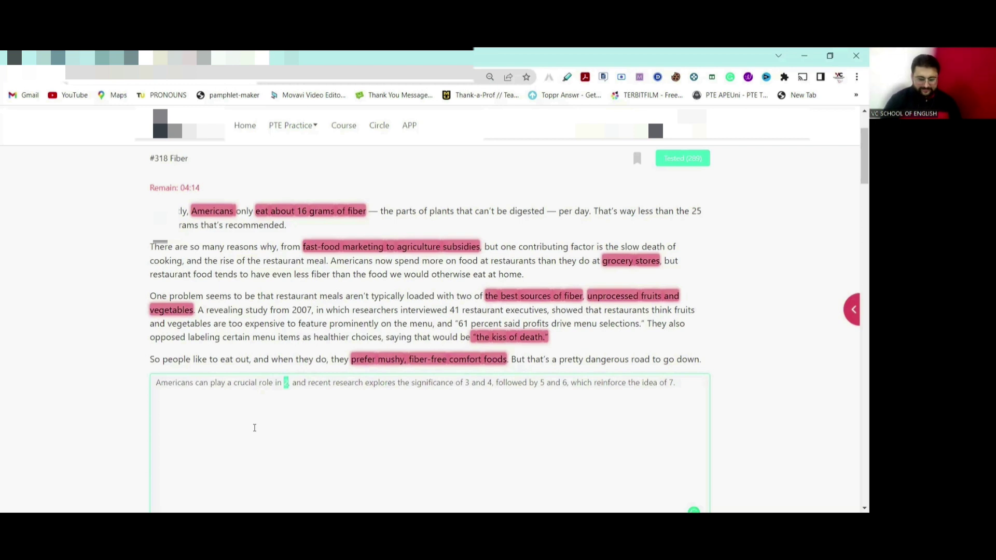
type("eat")
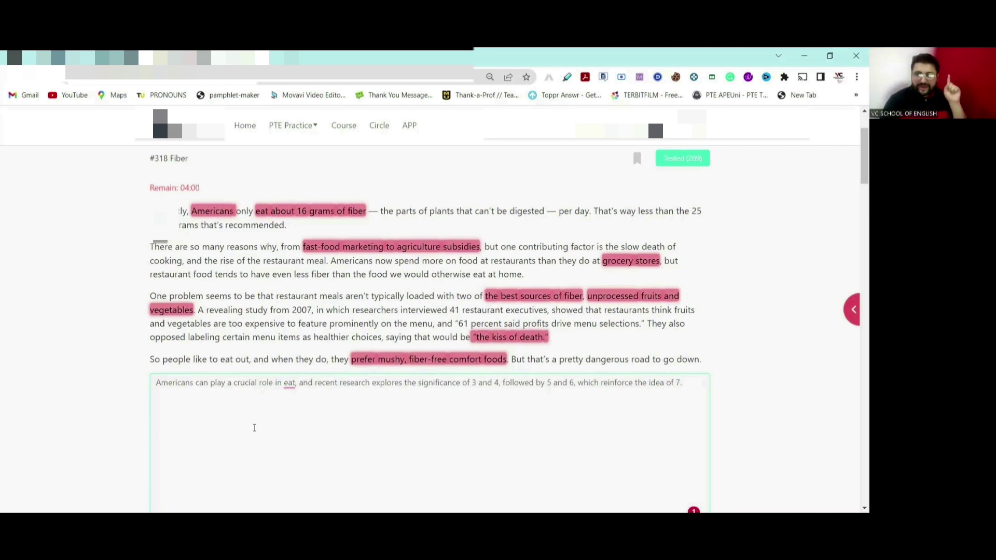
type("ing ")
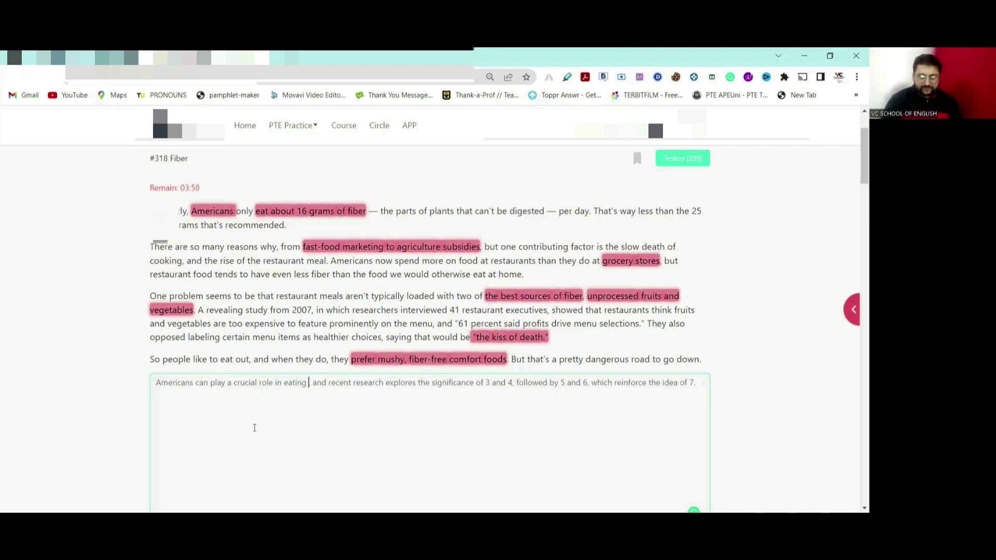
type("about")
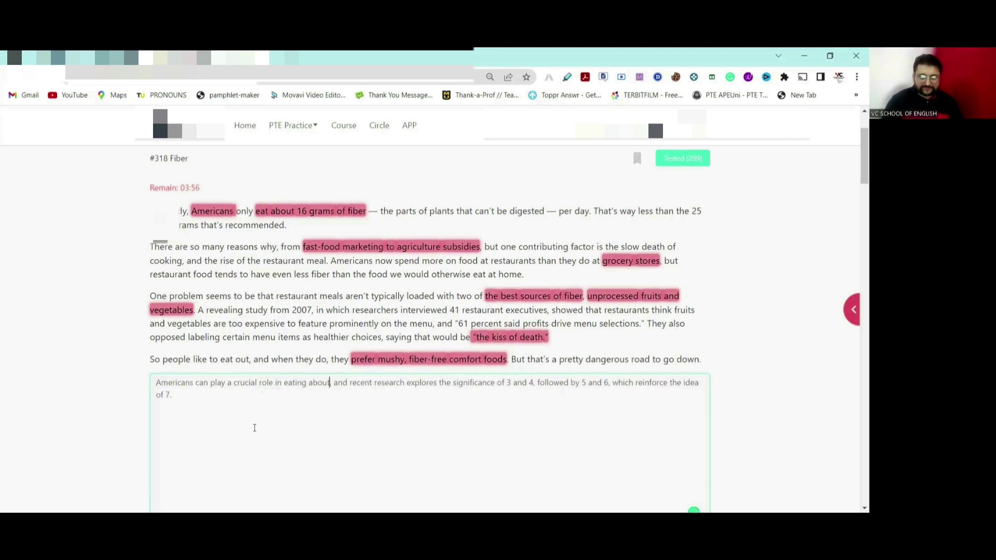
type(" 16 gr")
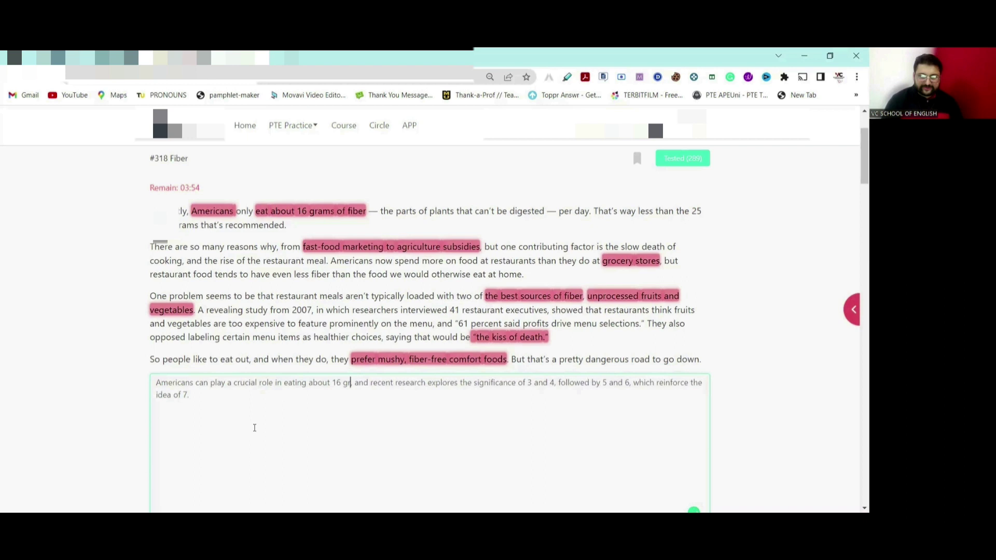
type("ams of fi")
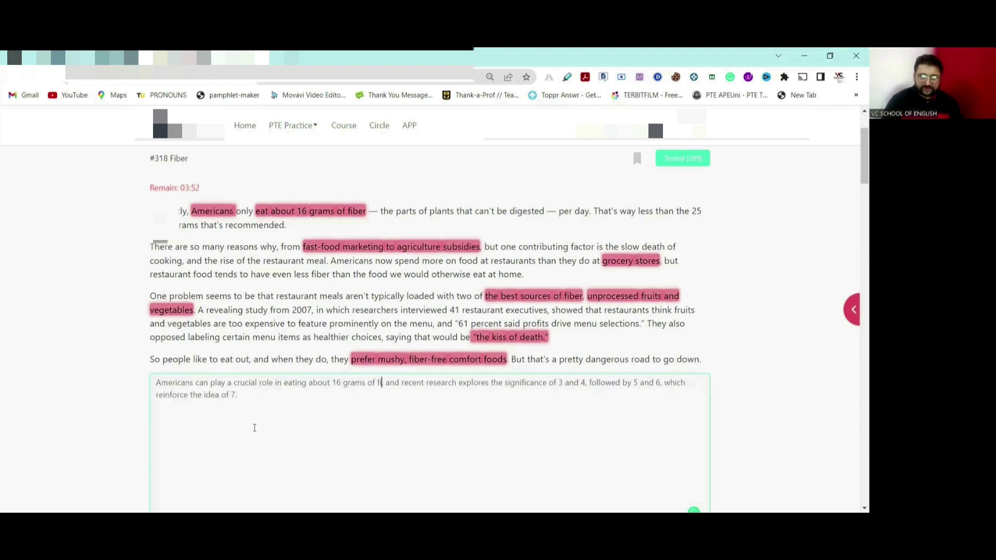
type("ber,")
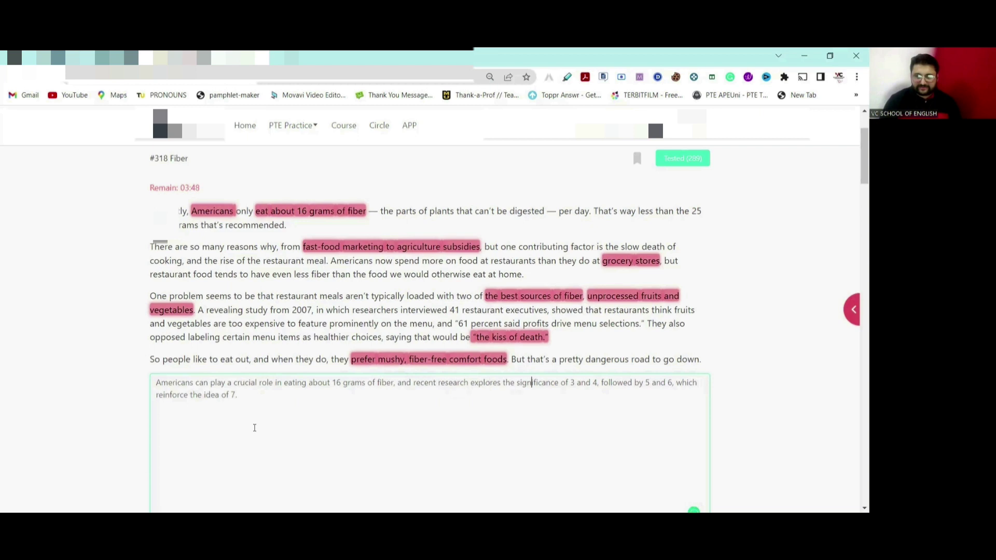
Replace placeholder 3 in the summary sentence with "fast-food marketing to agriculture subsidies".
key("Right")
key("Right")
key("Right")
key("Right")
key("Right")
key("Right")
key("Right")
key("Right")
key("Right")
key("Right")
key("Delete")
type("fast-food")
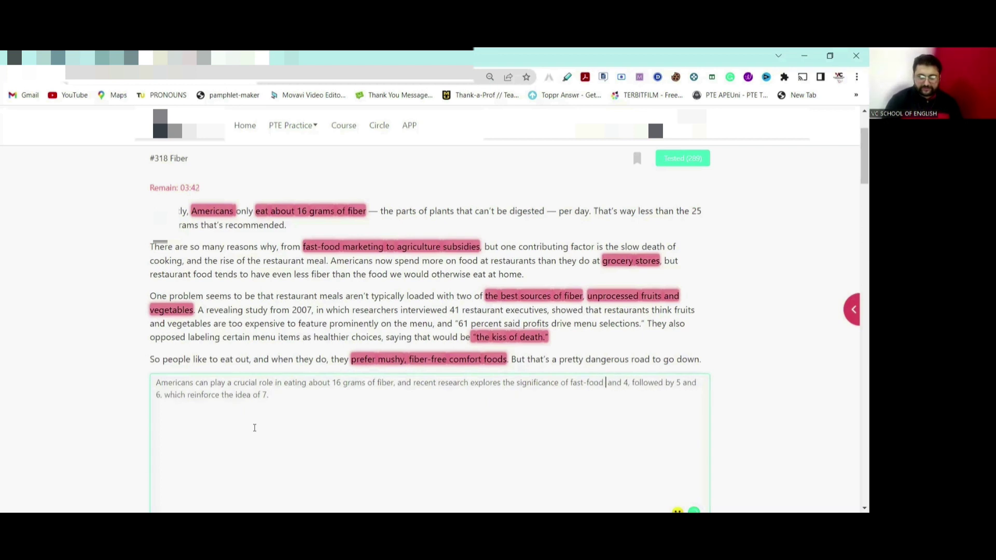
type(" marketing")
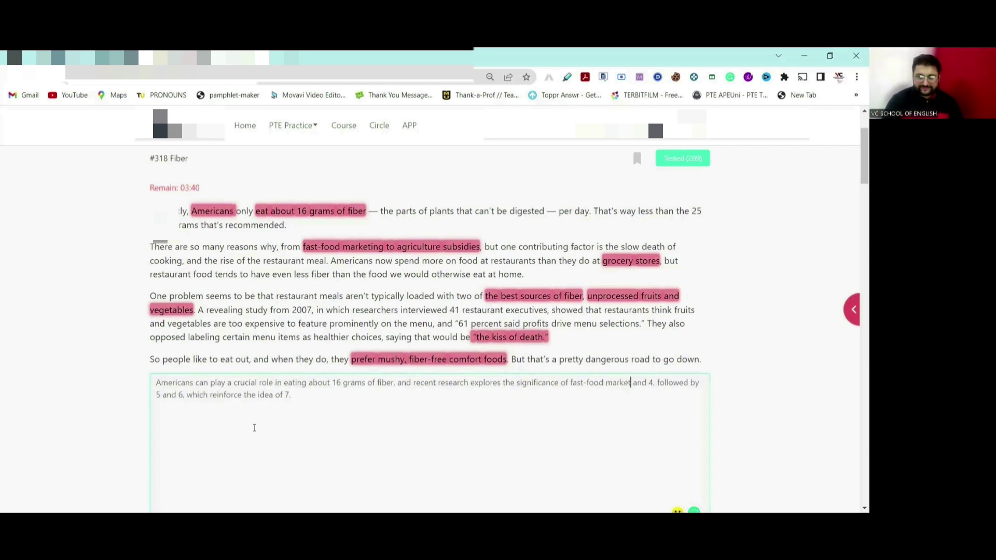
type(" to ")
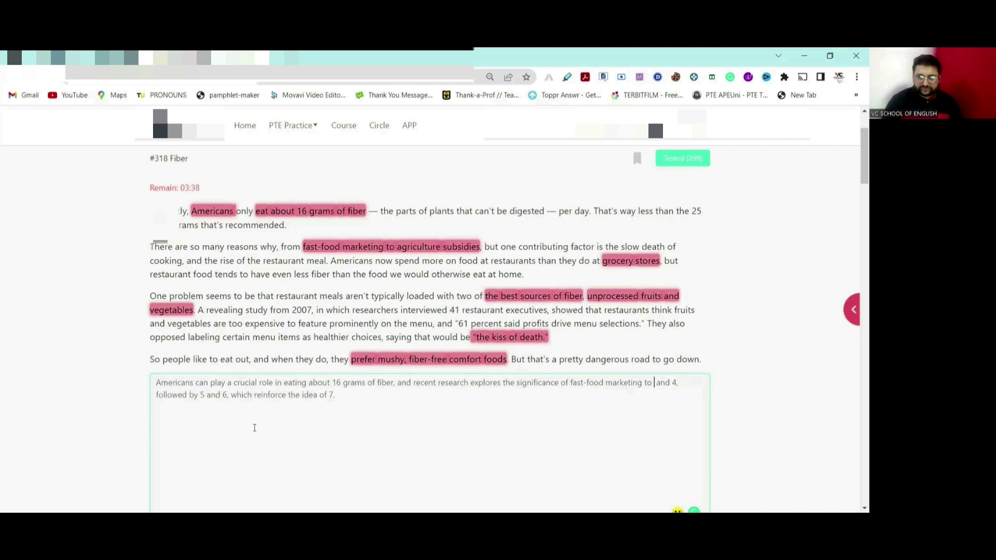
type("agriculture sub")
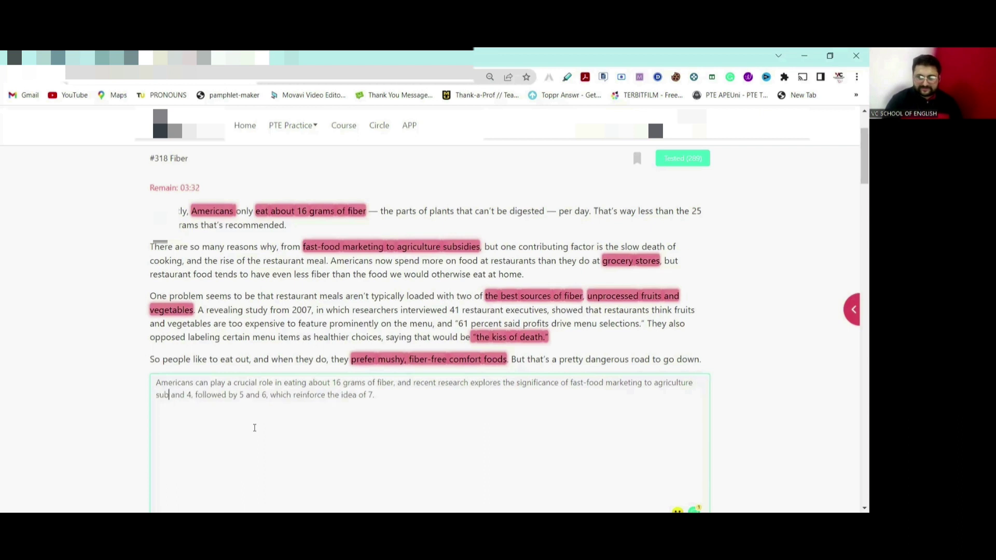
type("sid")
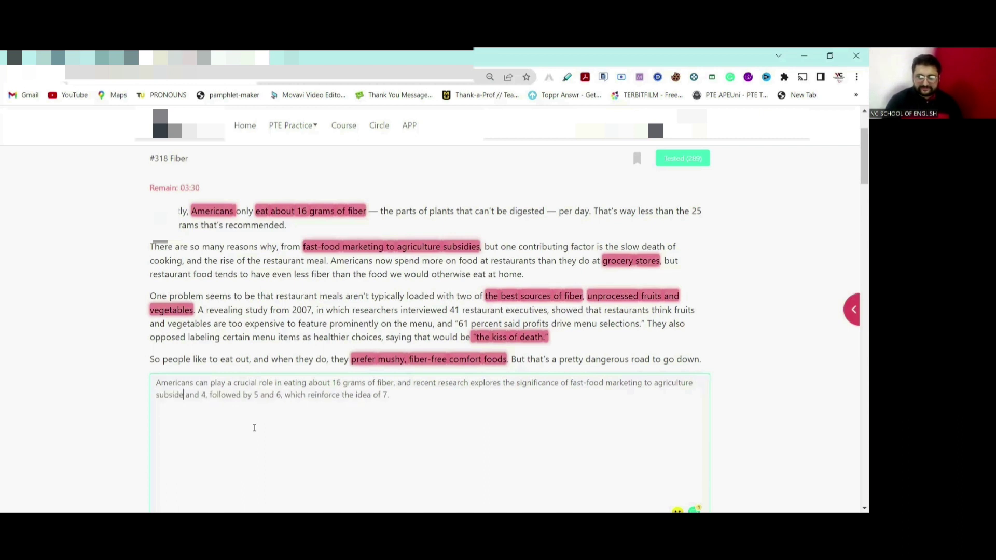
type("ies")
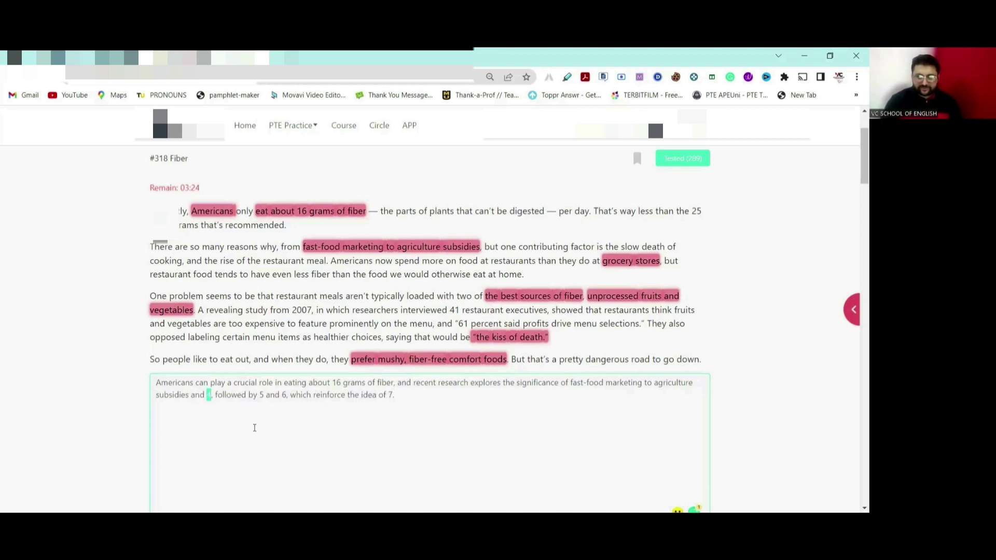
Replace placeholder 4 in the summary sentence with "grocery stores", keeping the comma and "followed by" after it.
type("groc")
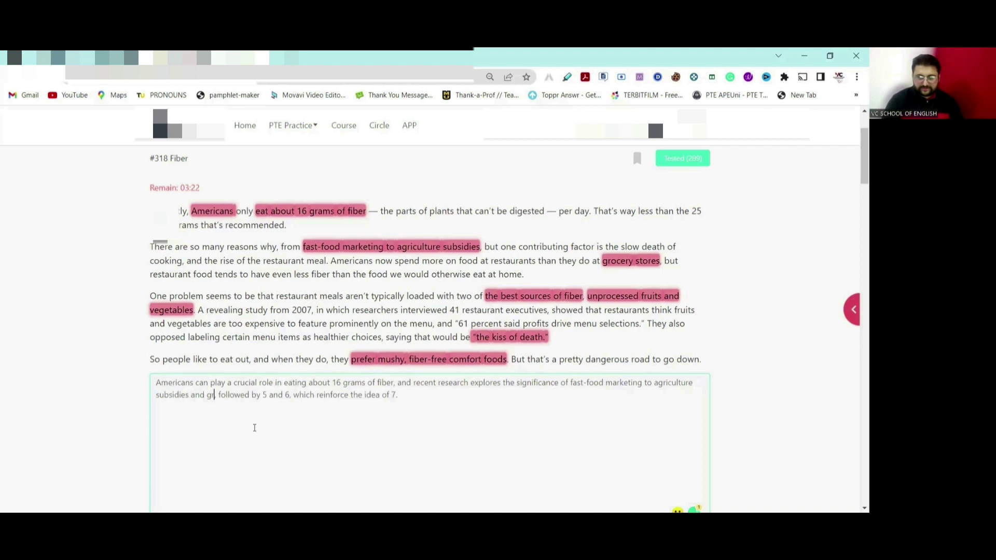
type("ery sto")
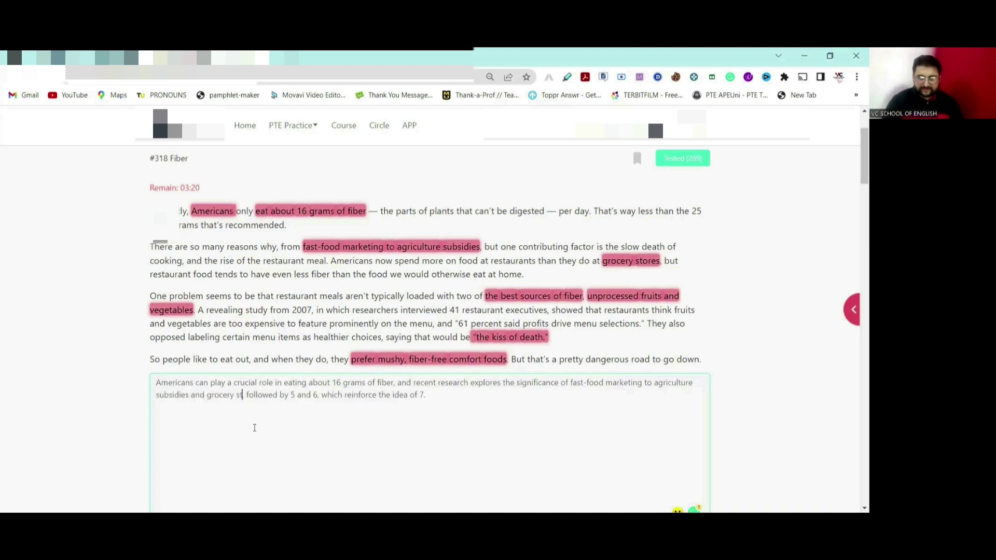
type("res, followed by ")
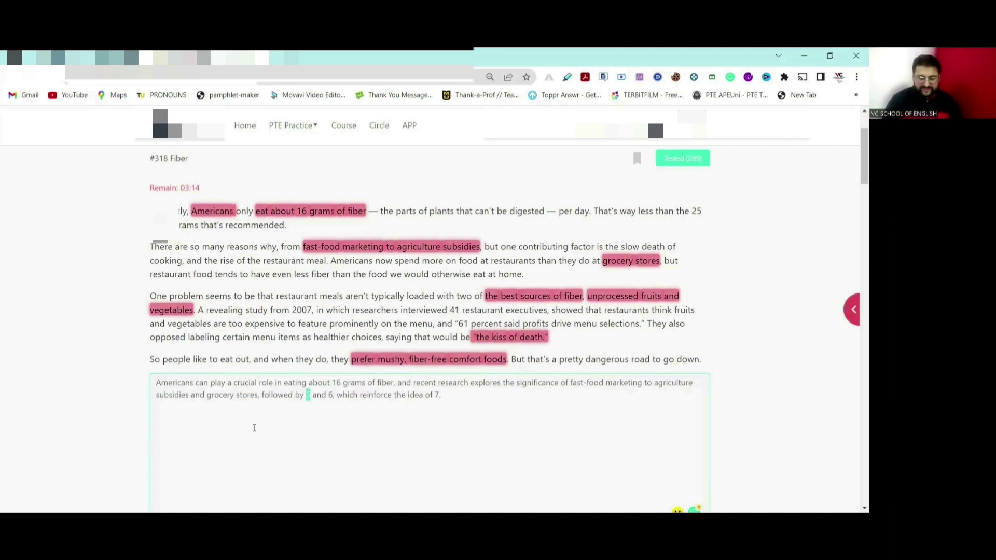
Replace placeholder 5 after "followed by" with "the best sources of fiber".
type("the bes")
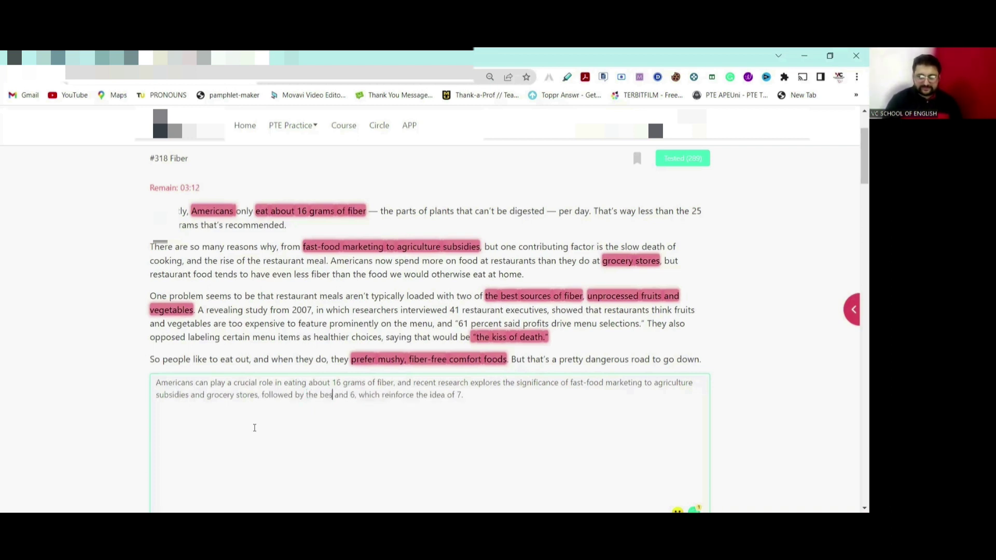
type("t sour")
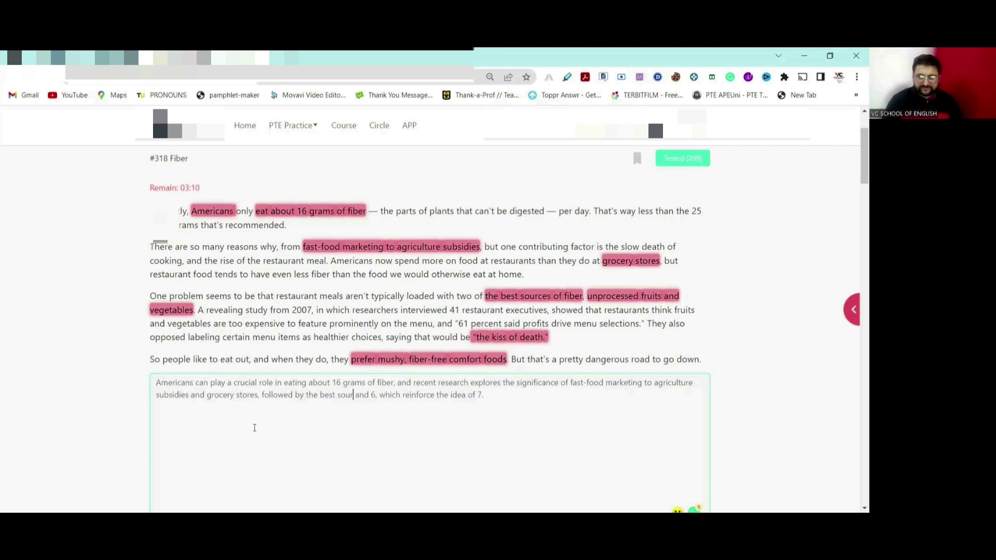
type("ces of ")
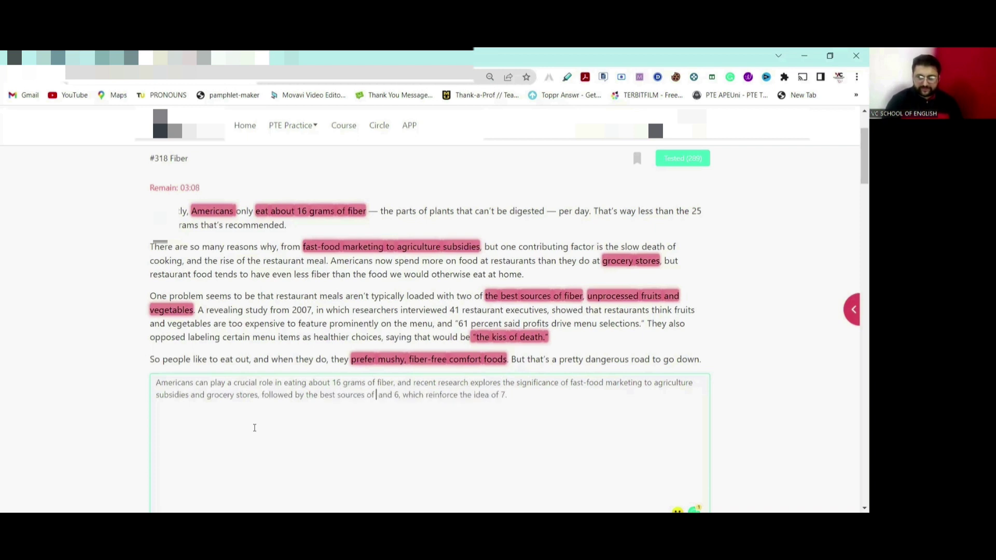
type("fiber")
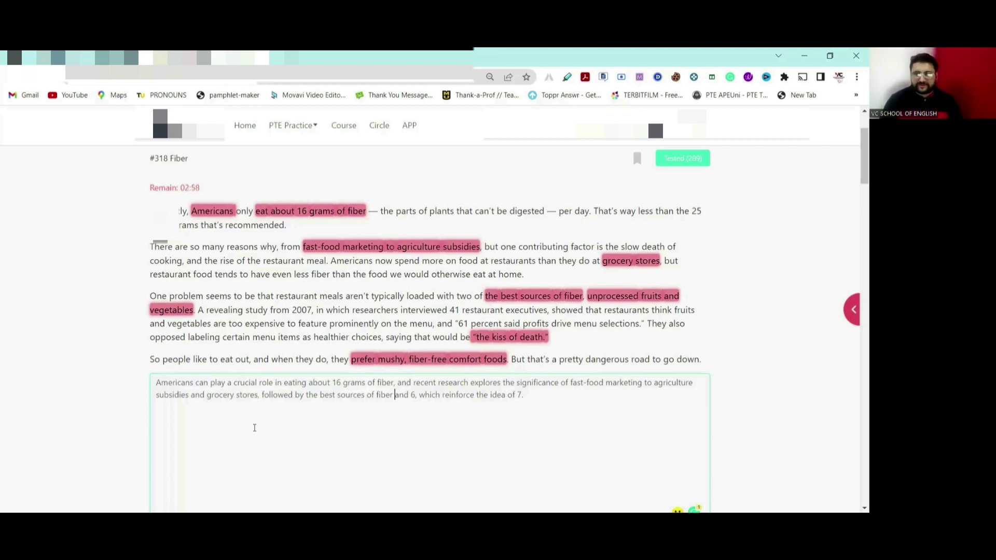
Replace placeholder 6 in the summary sentence with "unprocessed fruits, and vegetables", keeping the comma before "which".
key("ctrl+Right")
key("ctrl+Right")
key("shift+Right")
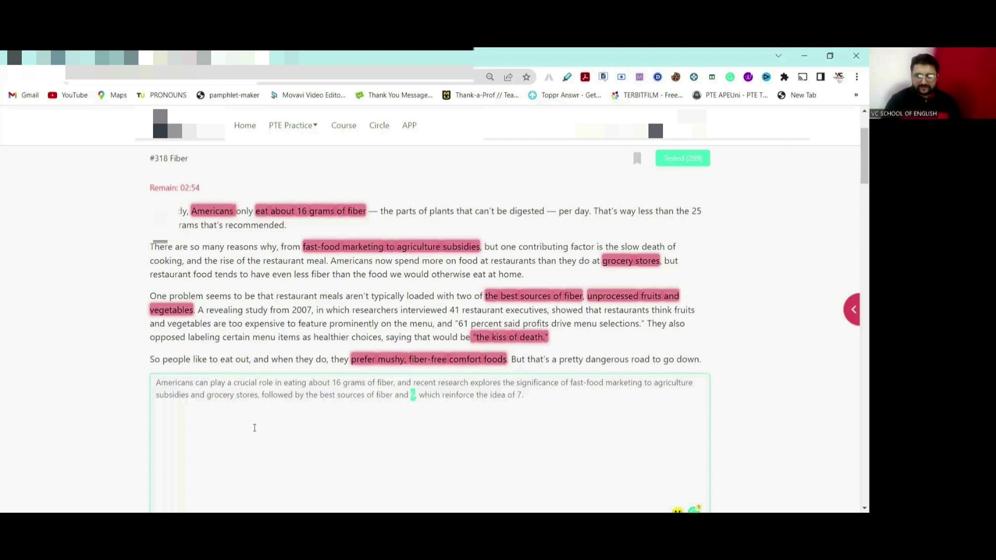
type("\"the")
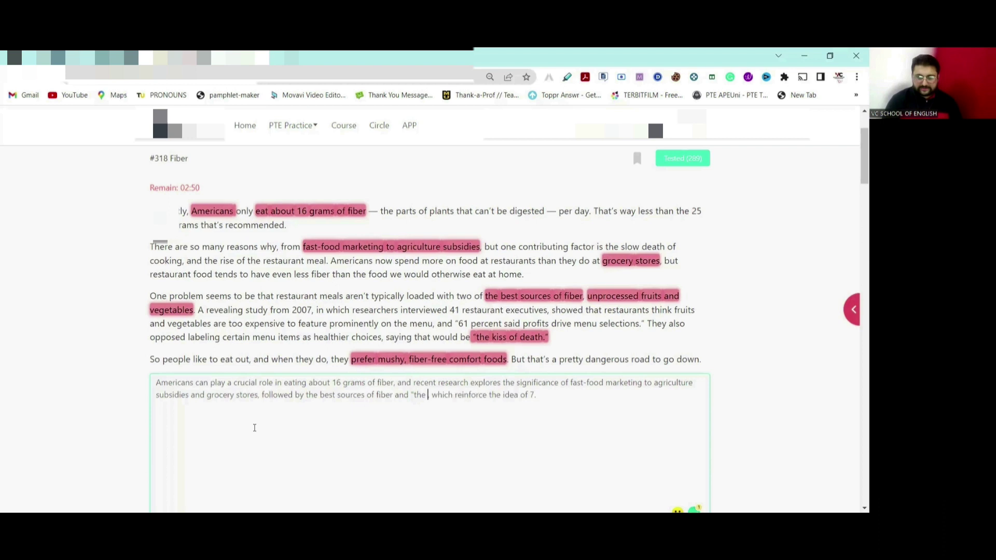
type(",")
key("BackSpace")
key("BackSpace")
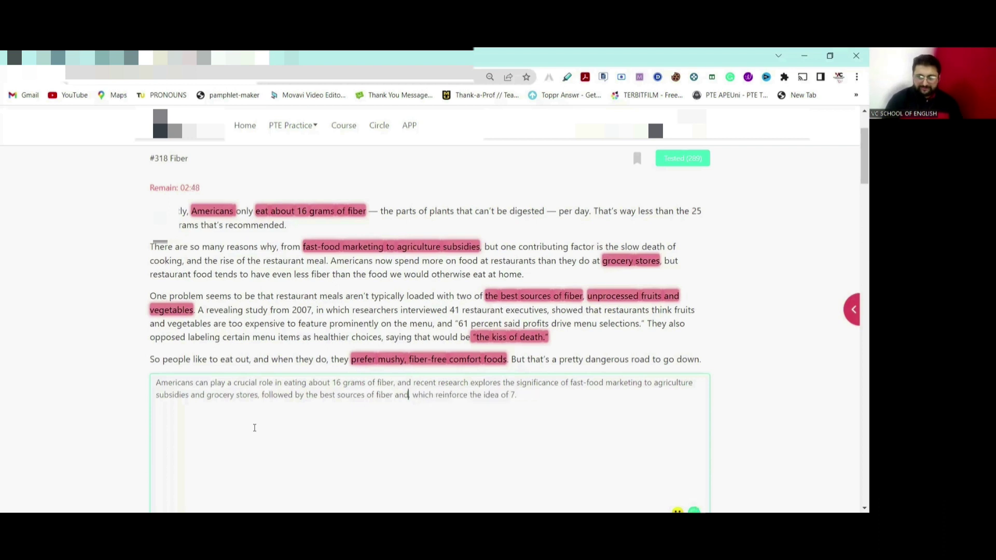
type("unp")
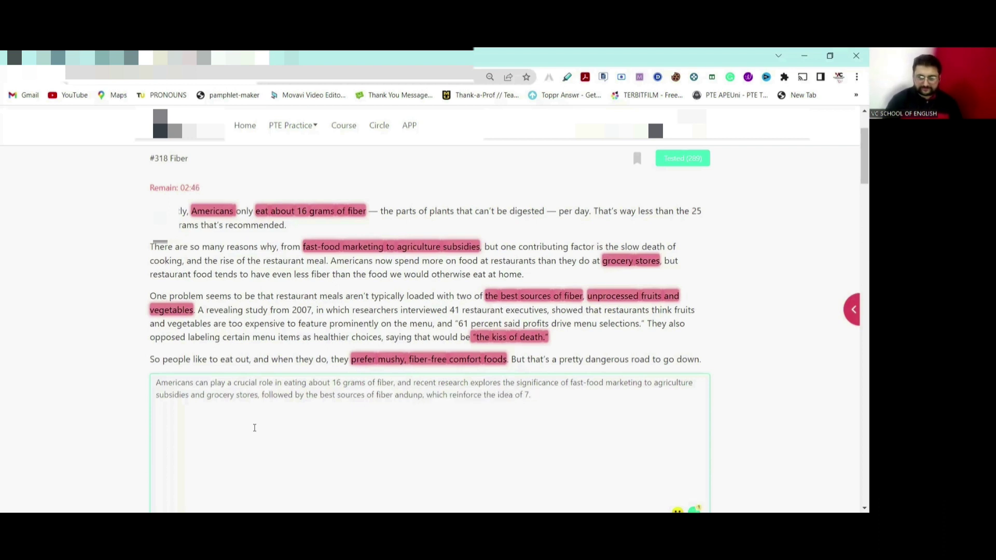
key("BackSpace")
key("BackSpace")
key("BackSpace")
type("u")
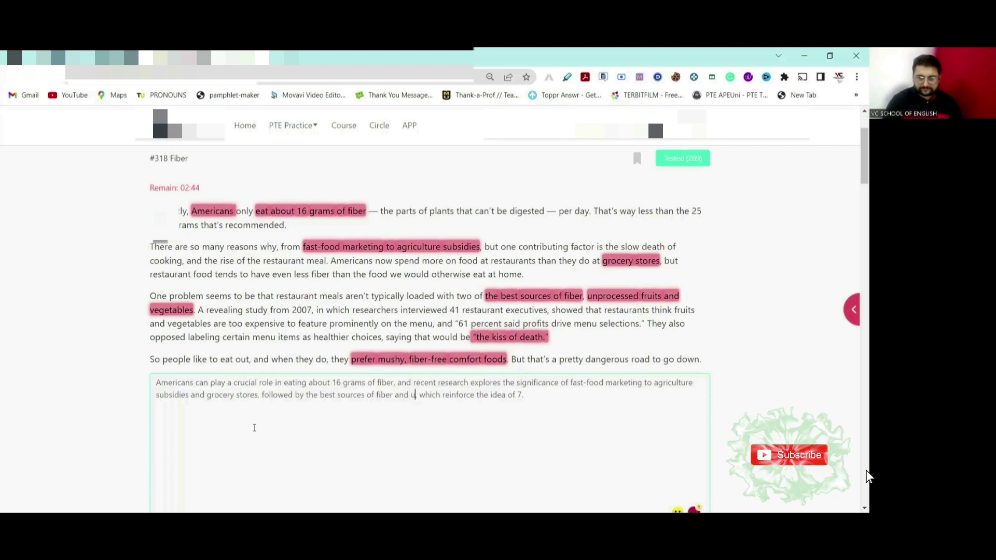
type("nproce")
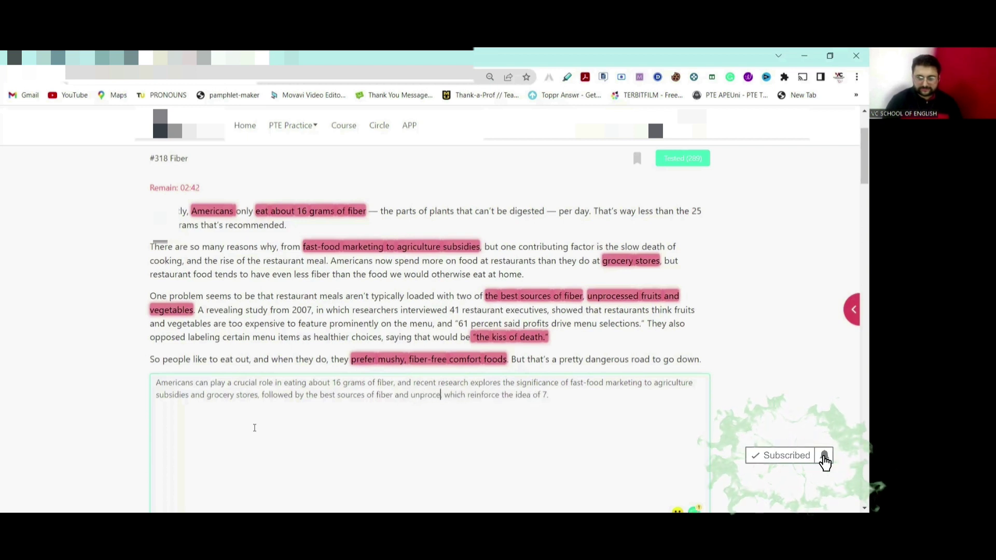
type("ssed")
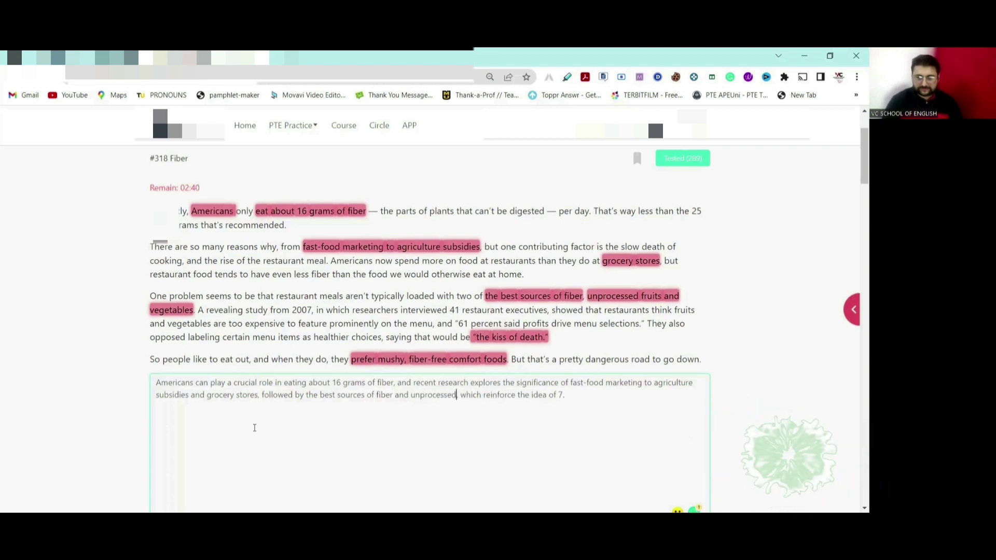
type(" fru ")
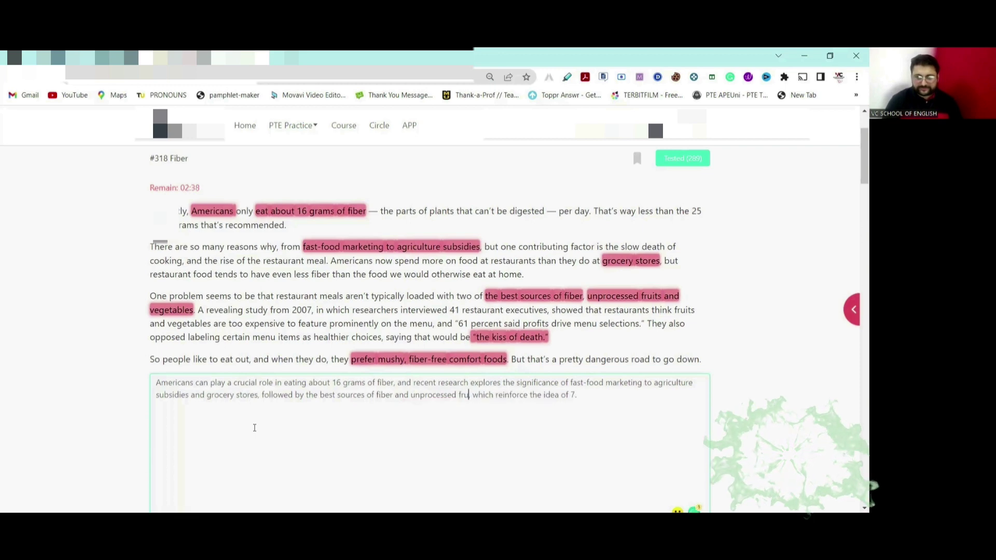
type("its ")
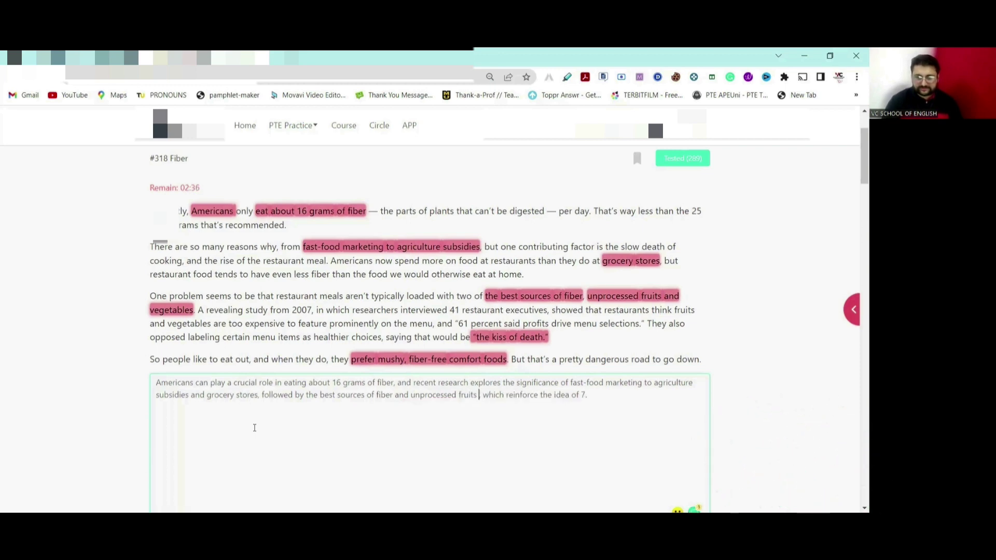
type(", and")
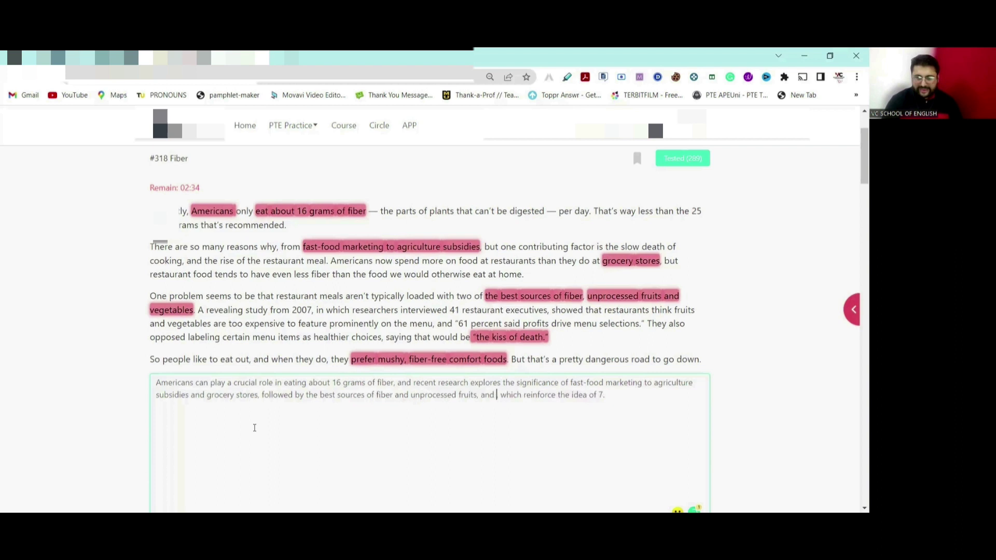
type(" ve ")
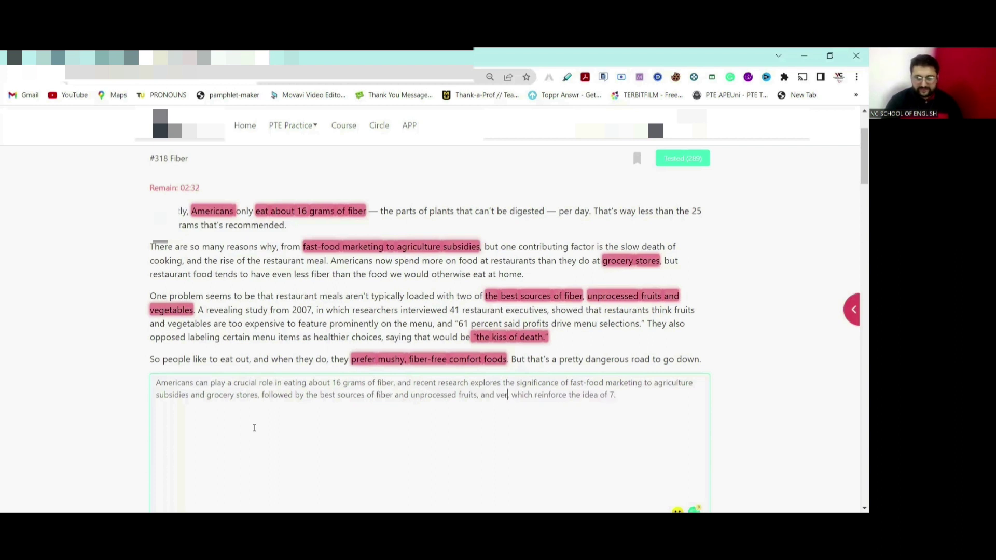
type("getables,")
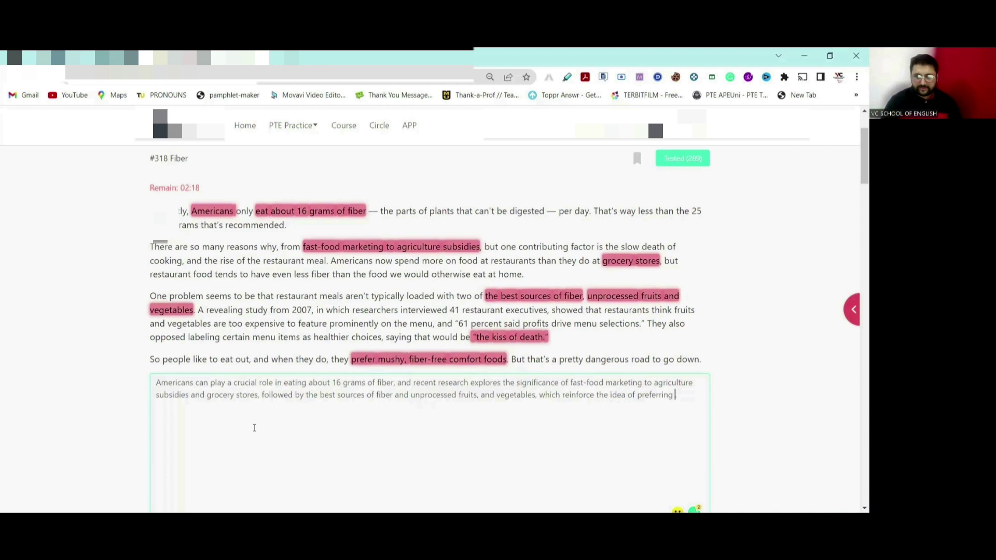
Complete the end of the summary in place of placeholder 7 with "preferring mushy, fiber-free comfort foods".
type("mushy")
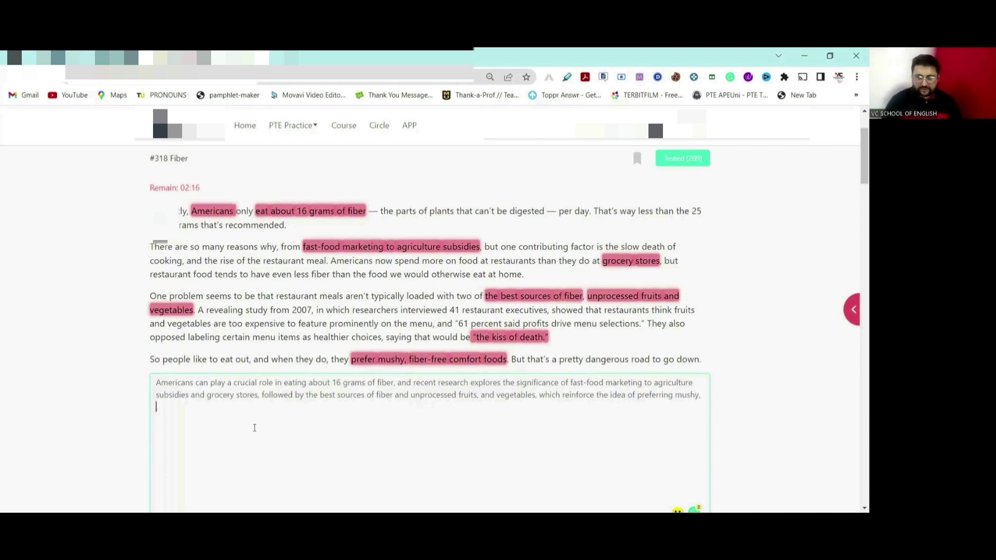
type(", fiber-fre")
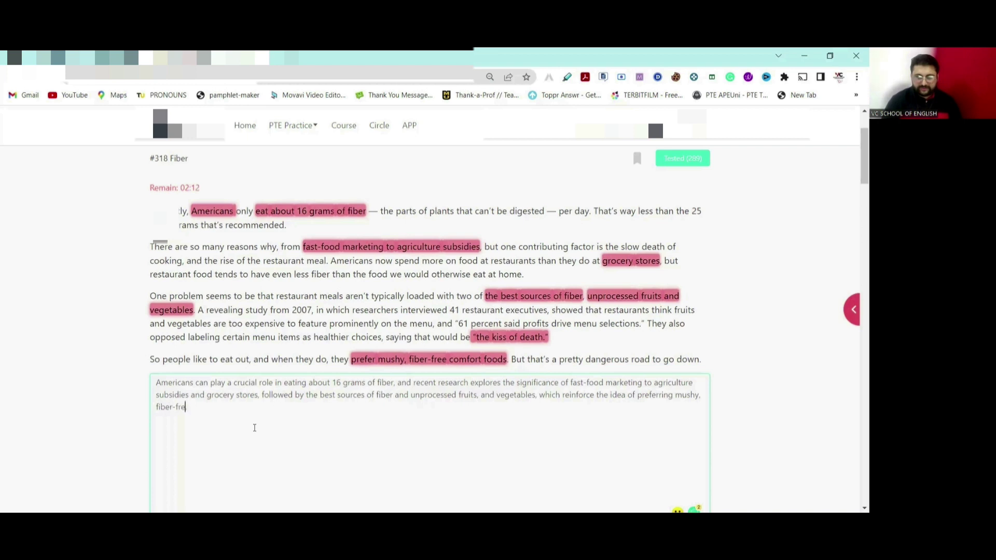
type("e comfort f")
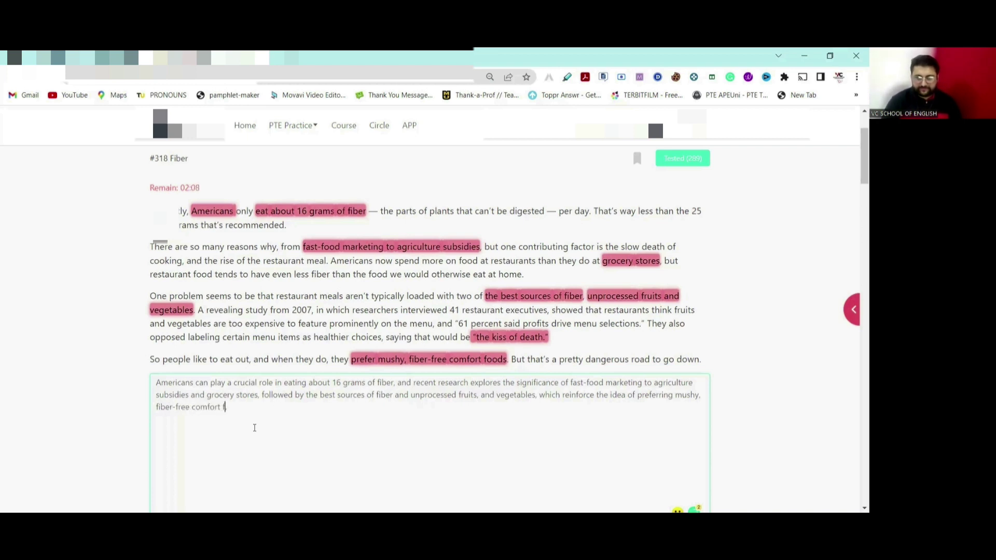
type("oods")
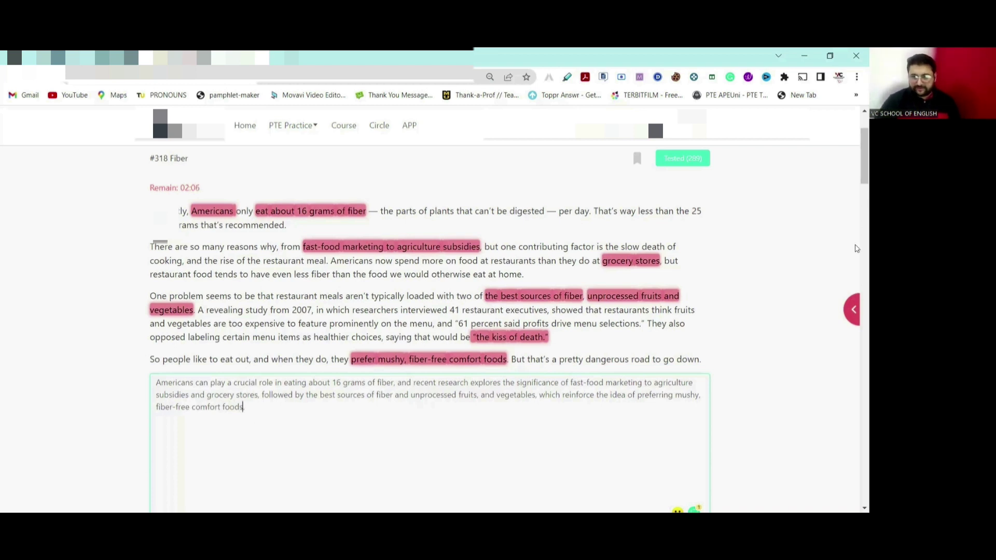
Add a comma after "subsidies" in the summary and insert the quoted phrase "the kiss of death", followed by a comma, before "and grocery stores".
left_click_drag(856, 170, 856, 190)
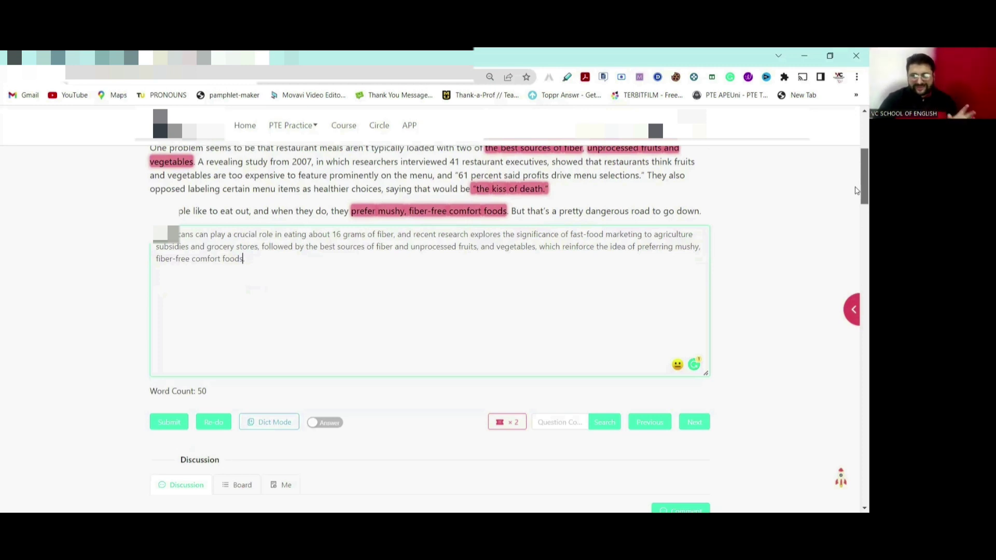
scroll(856, 191, "down", 1)
scroll(856, 179, "up", 2)
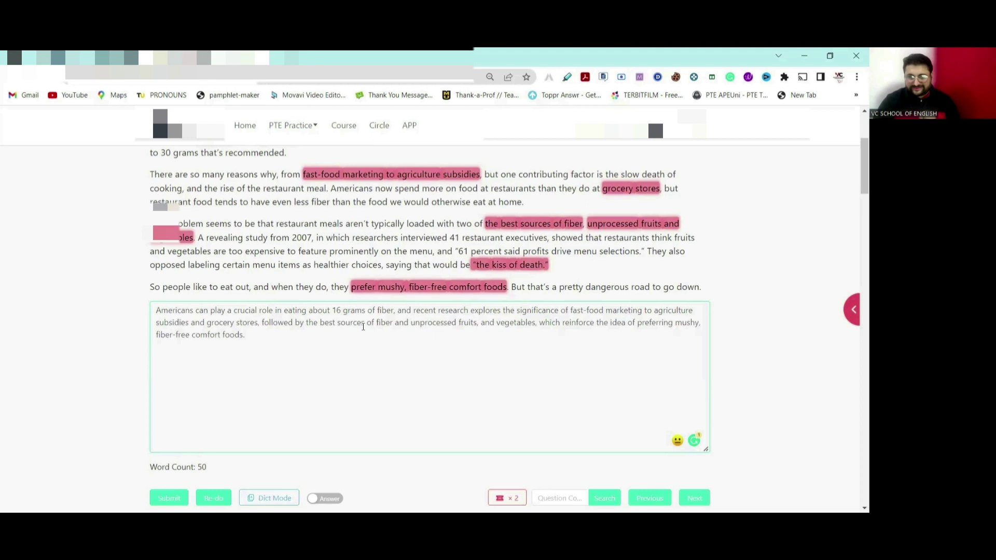
left_click(260, 324)
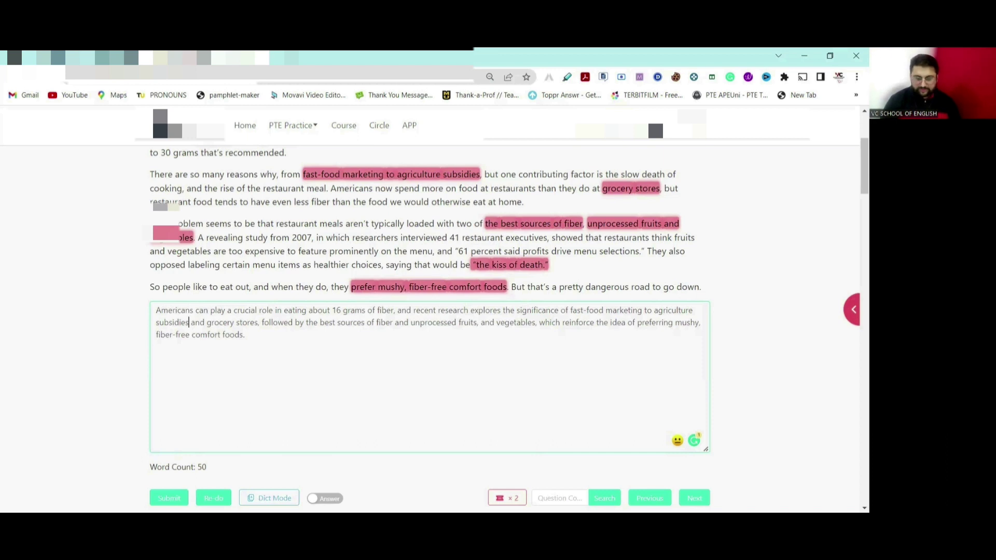
left_click(191, 323)
type(", ")
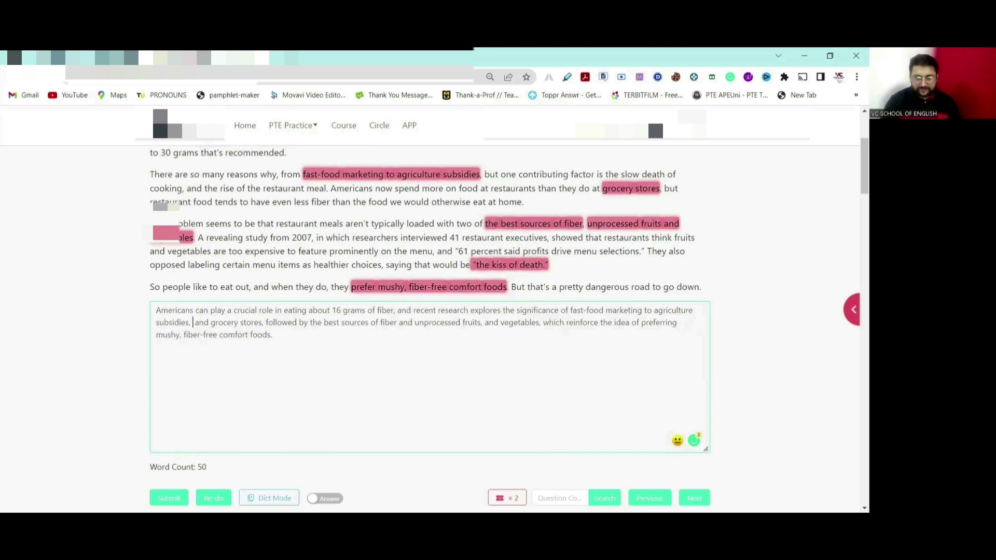
type("\"")
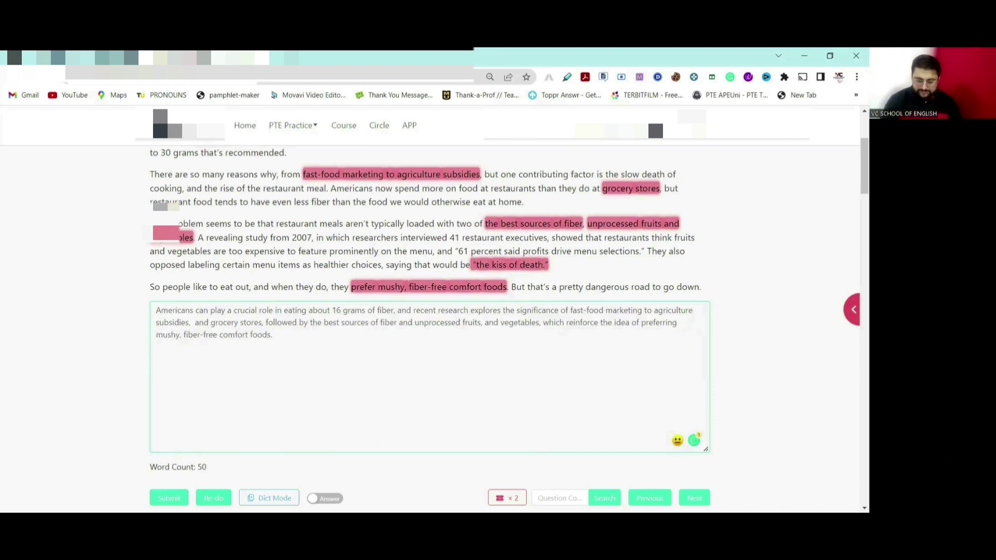
type("the")
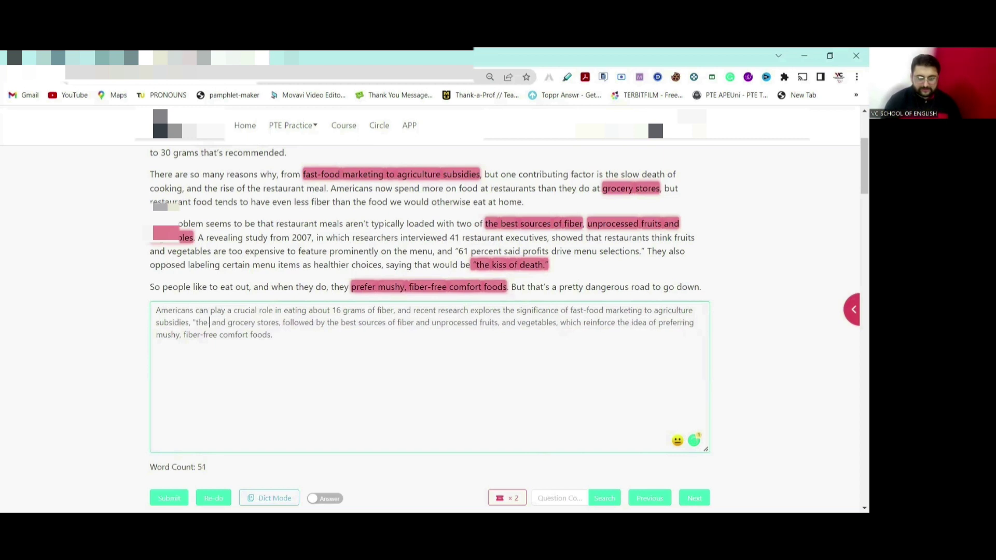
type(" kiss of")
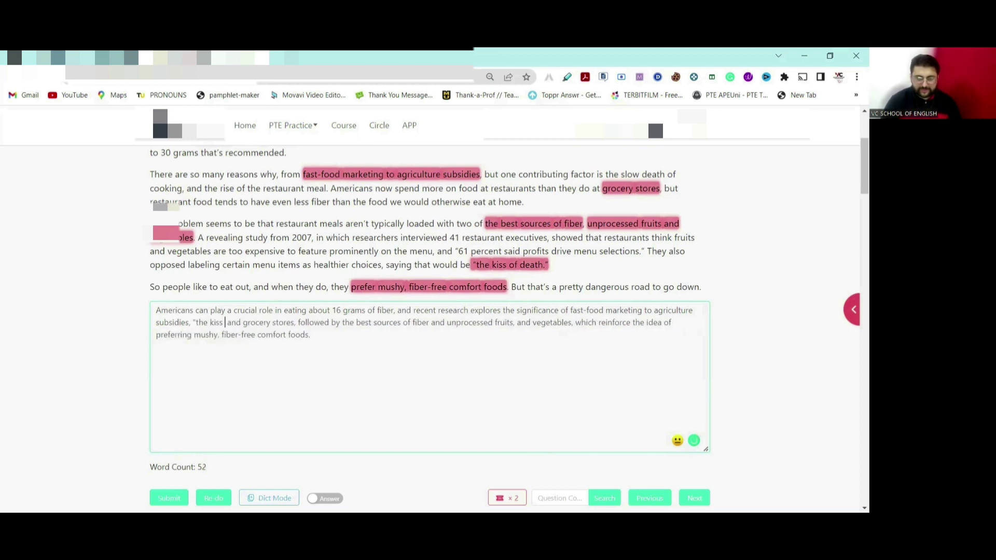
type(" death")
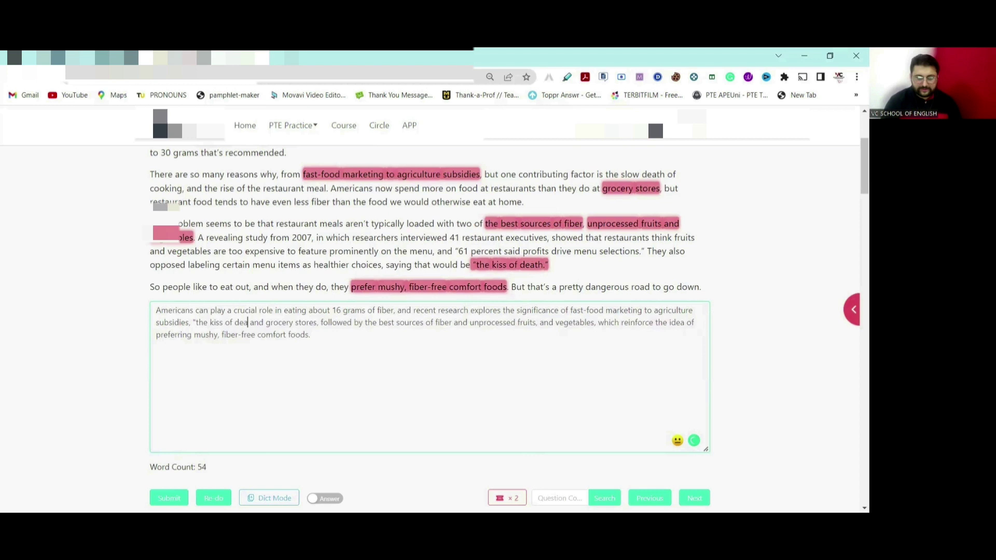
type("\"")
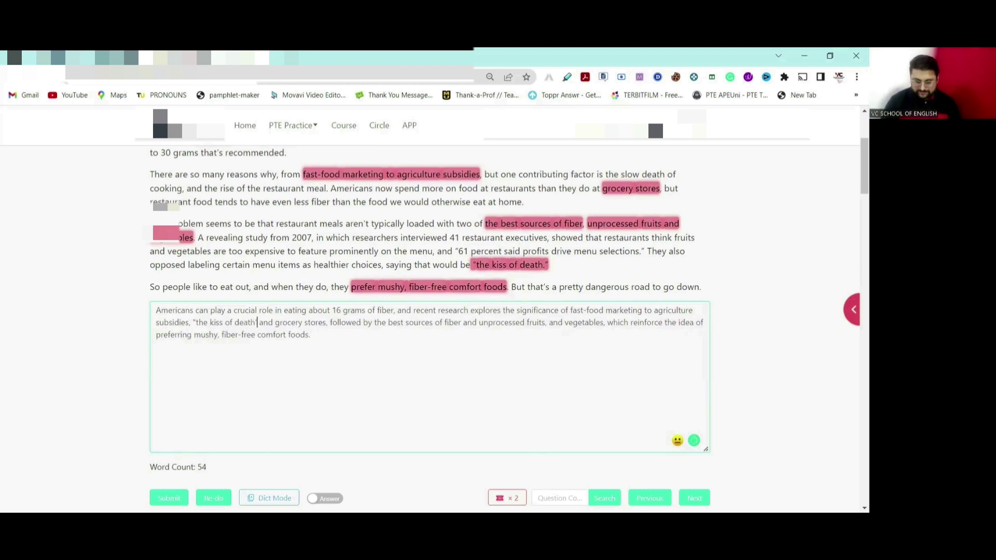
type(",")
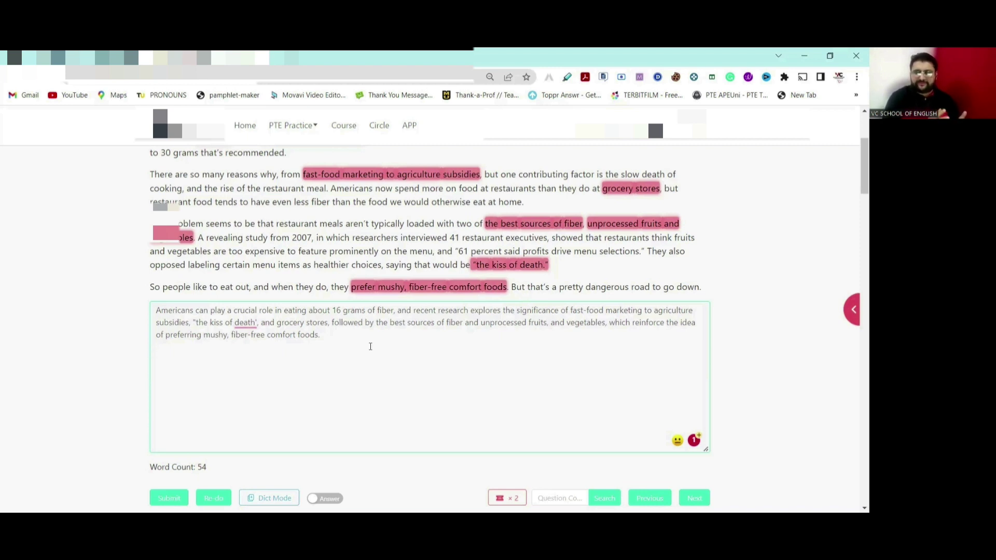
Accept the suggested correction that removes the closing quotation mark after "death", and submit the summary.
mouse_move(245, 325)
left_click(246, 350)
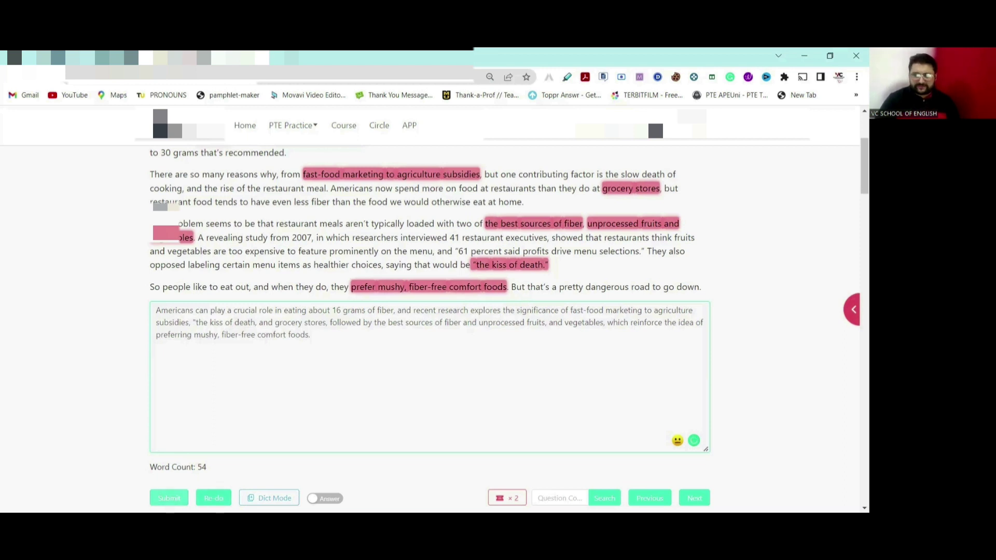
left_click(169, 498)
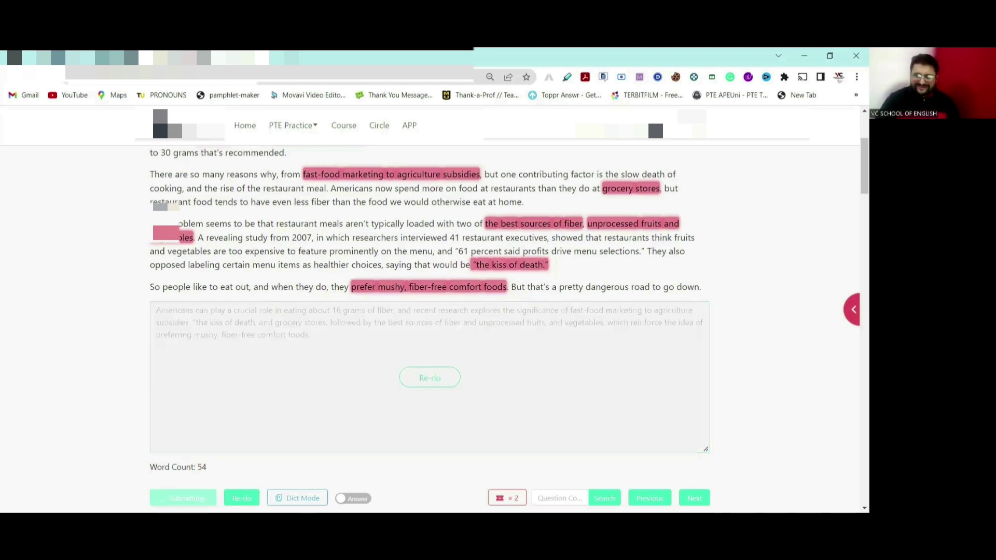
Request the British AI score for the submitted Fiber summary.
scroll(348, 382, "down", 1)
scroll(349, 383, "down", 10)
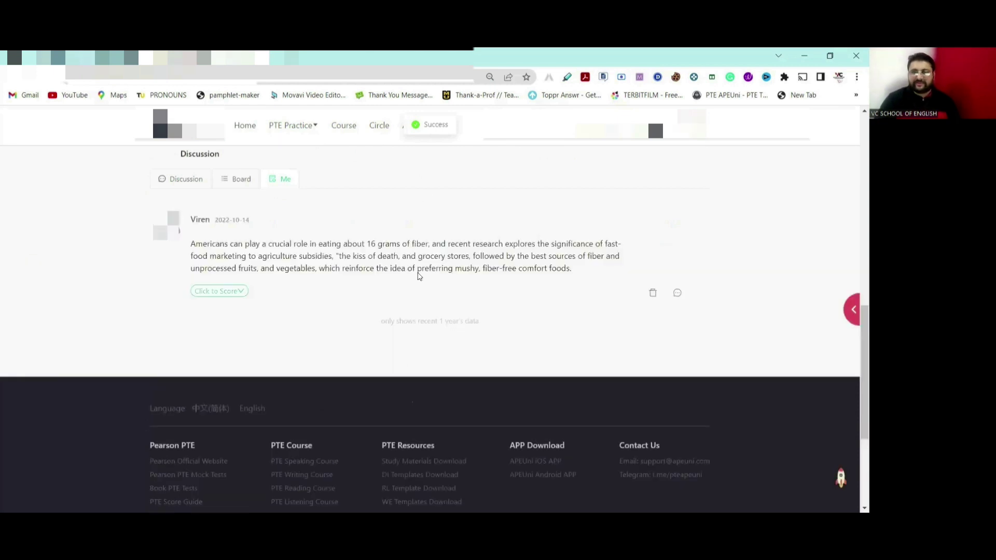
left_click(222, 291)
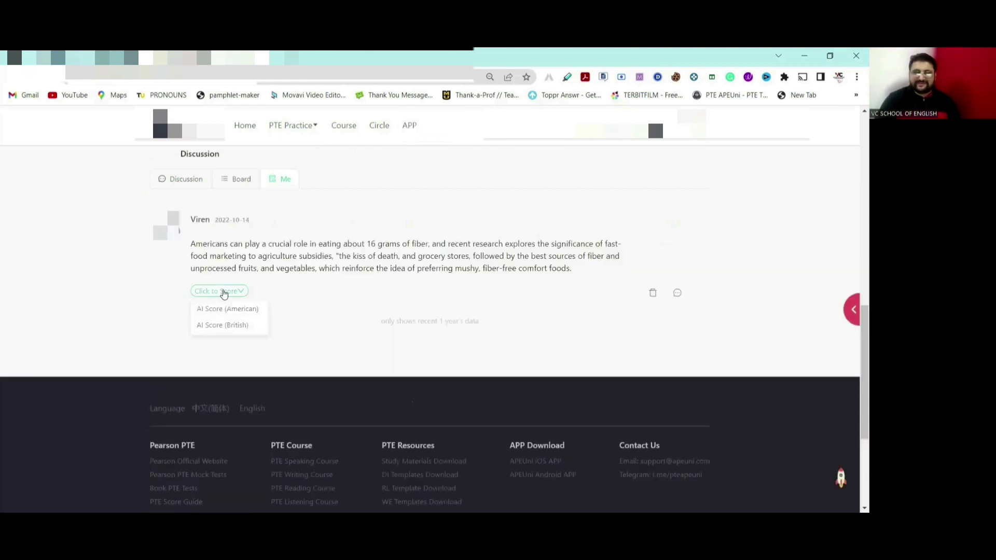
left_click(228, 326)
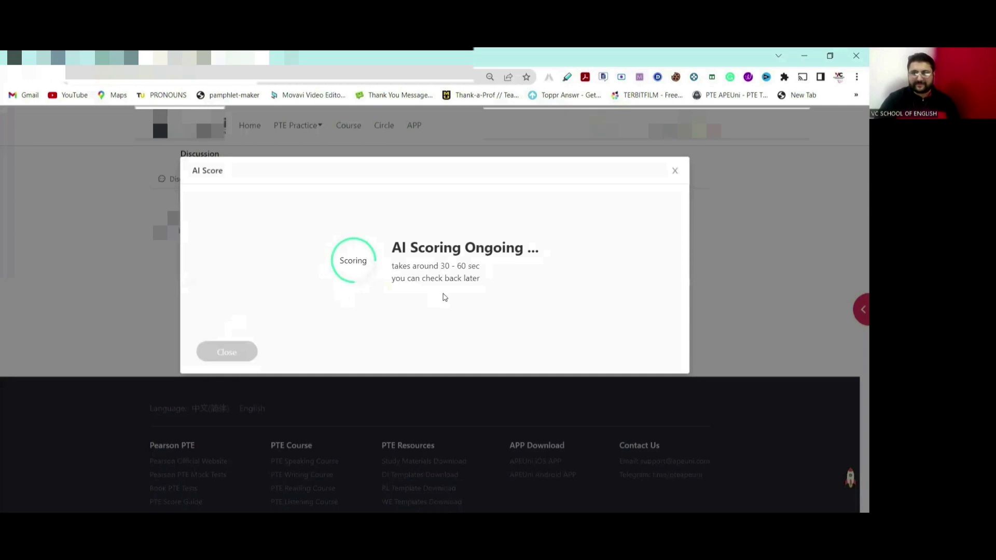